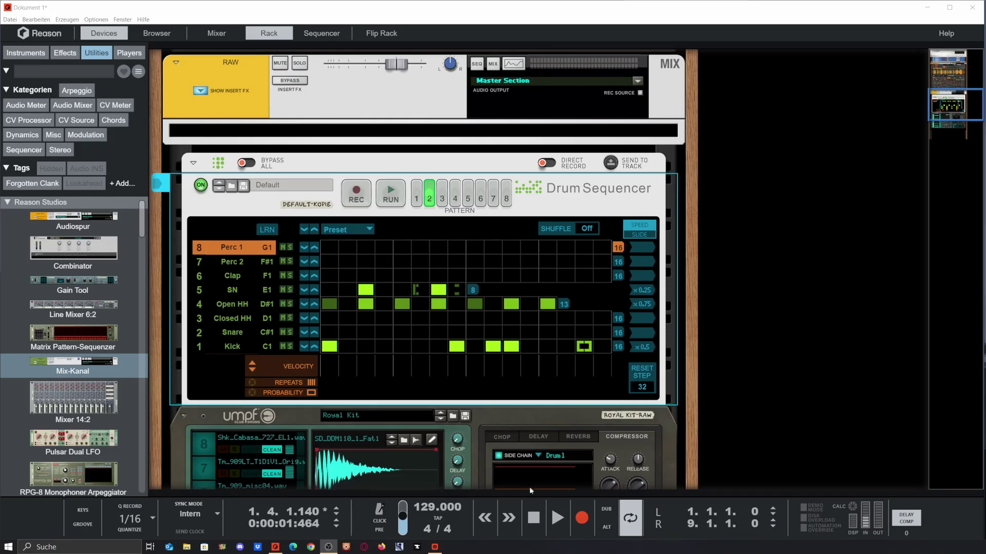
- Show the sequencer alongside the rack, play the eight-bar loop and enlarge the rack again
key(F7)
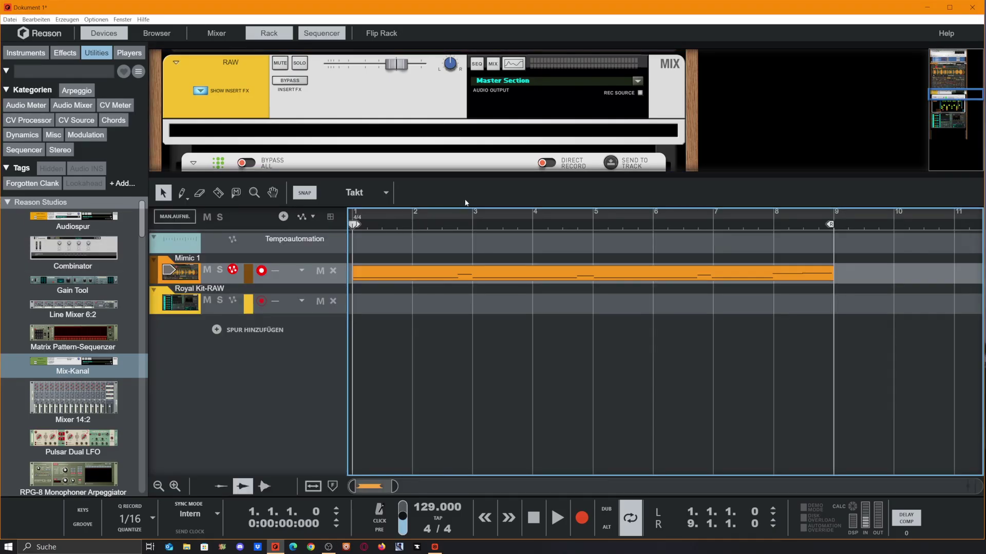
key(space)
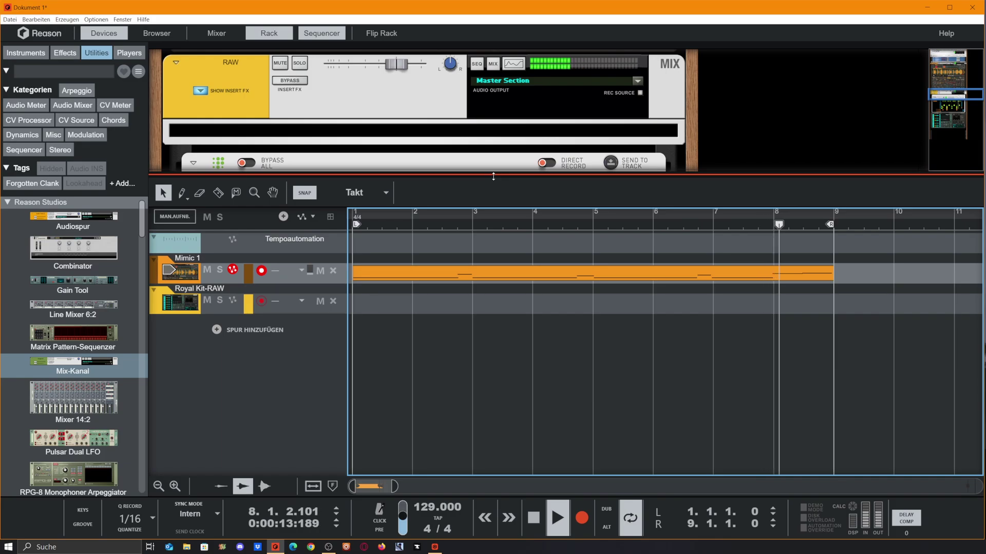
key(space)
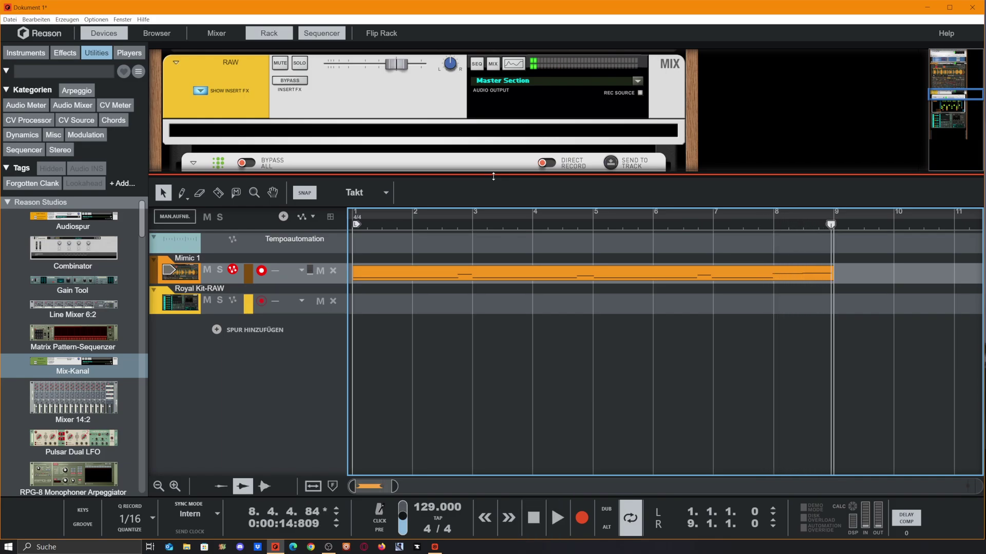
drag(495, 173, 493, 483)
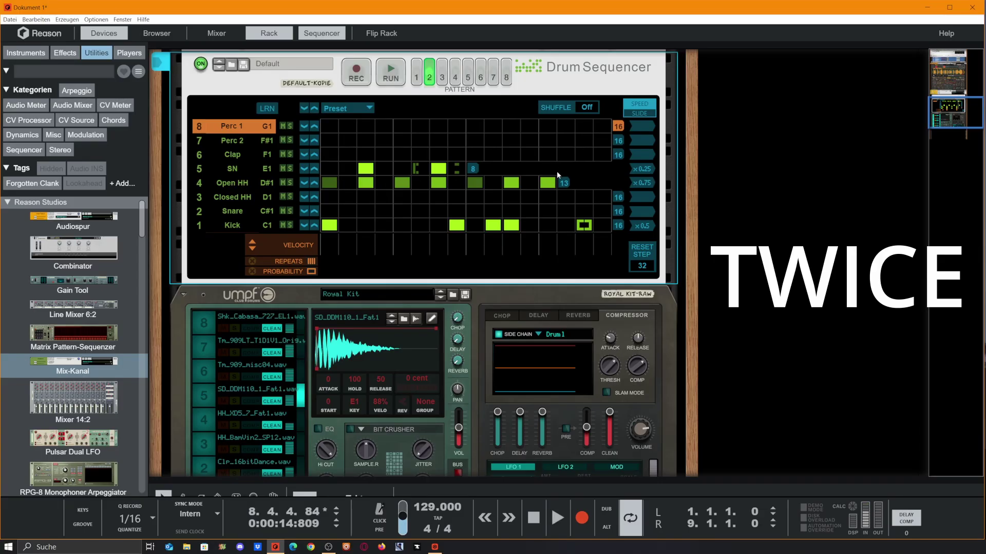
click(420, 183)
click(420, 197)
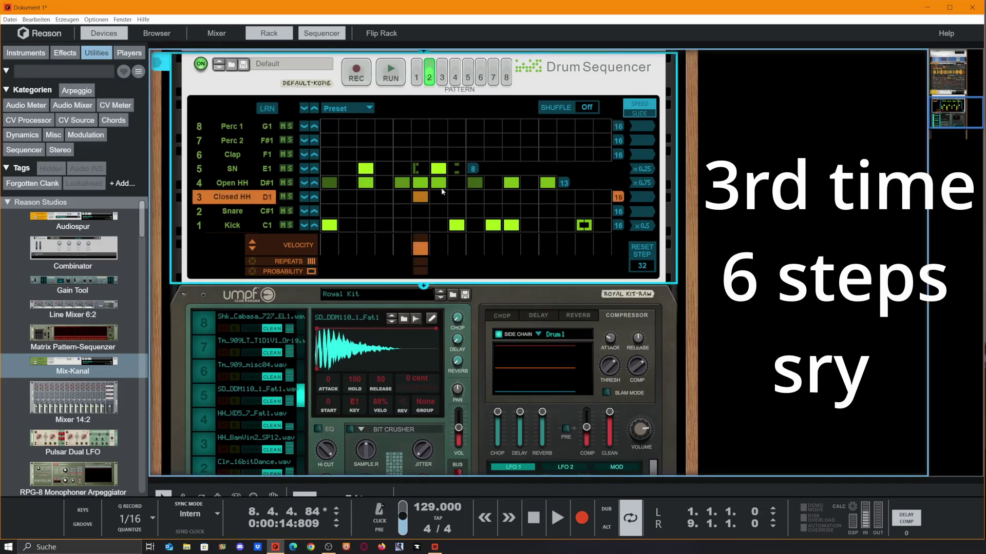
click(456, 183)
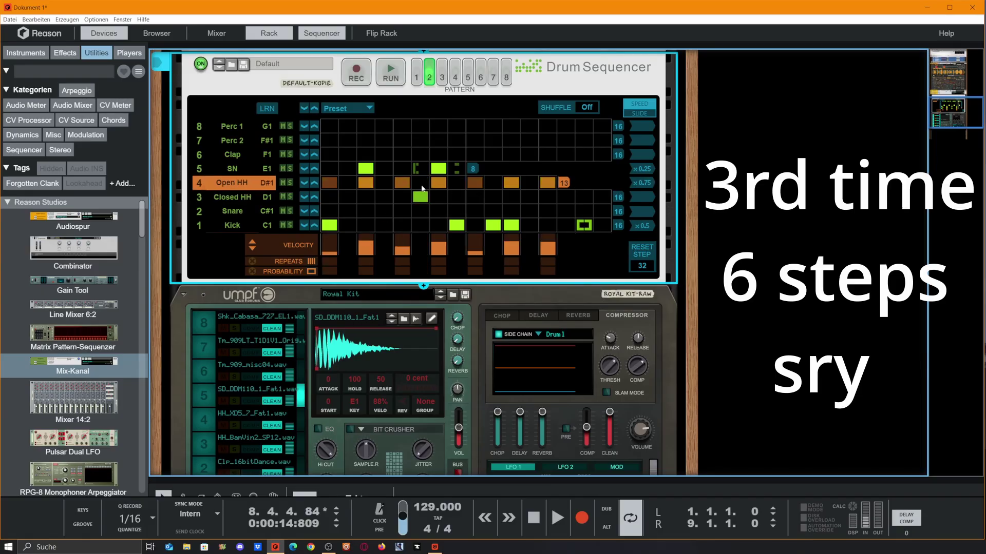
click(420, 197)
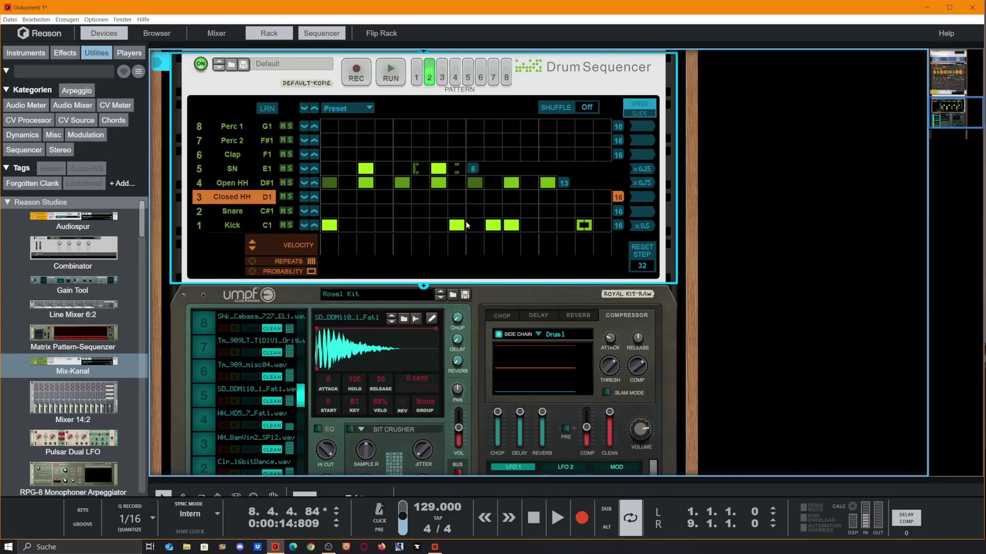
- Add a Pulveriser Demolition distortion effect directly below the umpf Club Drums device
scroll(376, 168, down, 5)
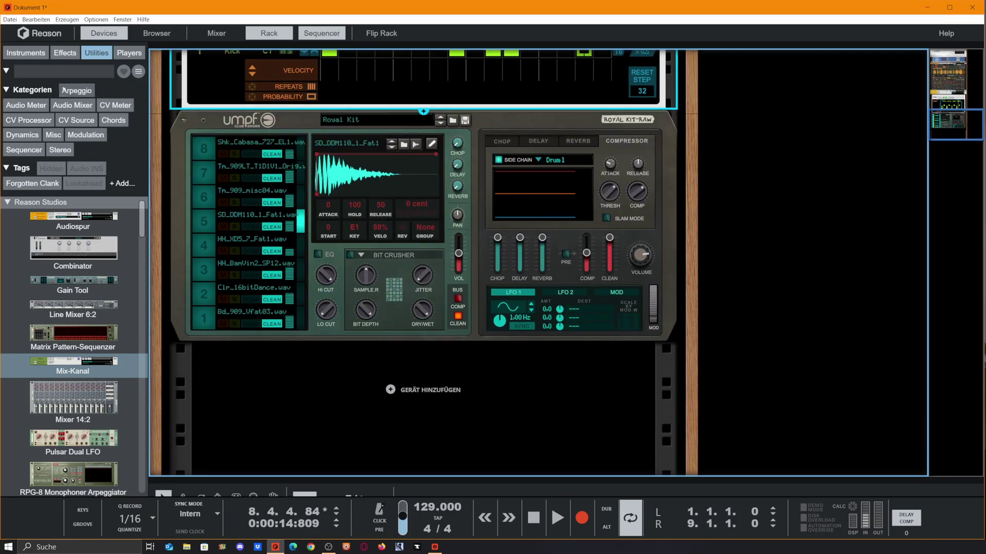
click(65, 52)
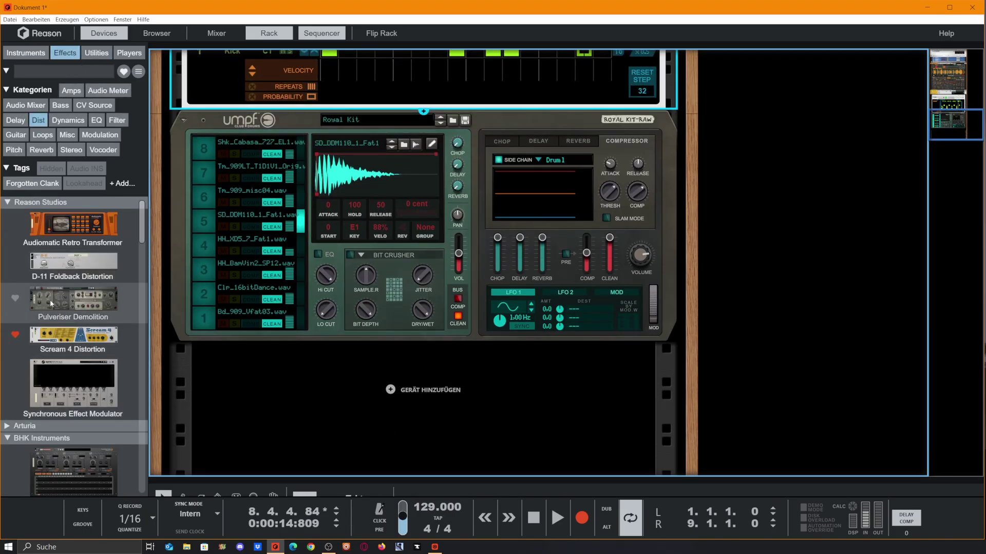
drag(51, 303, 291, 271)
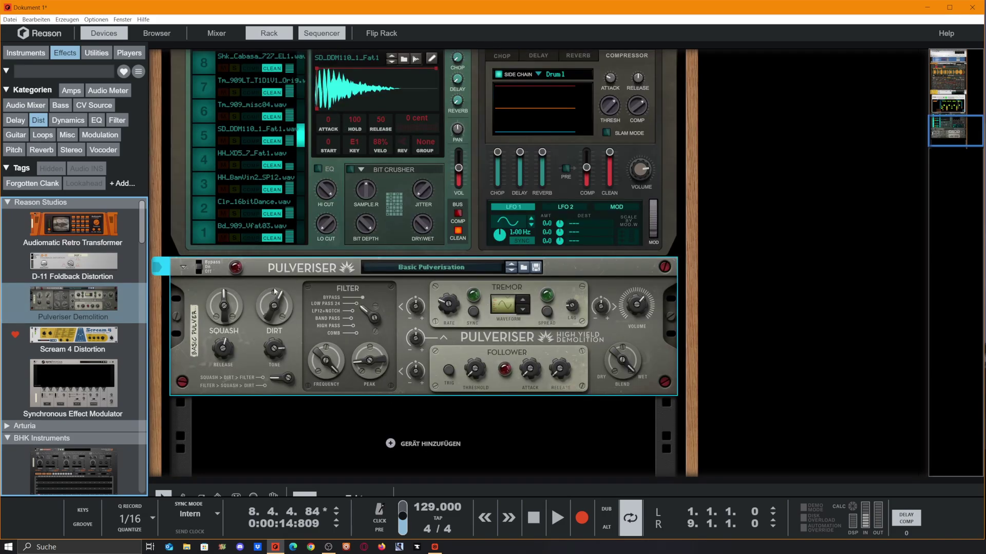
- Look through the other distortion effects and examine the Pulveriser's cabling on the back of the rack
scroll(58, 462, down, 1)
scroll(58, 470, down, 4)
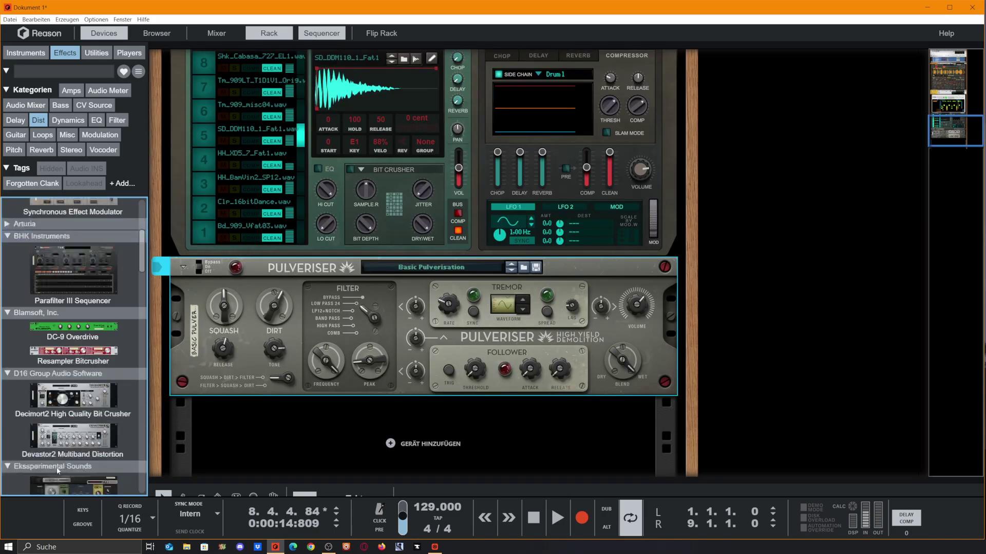
scroll(58, 471, down, 1)
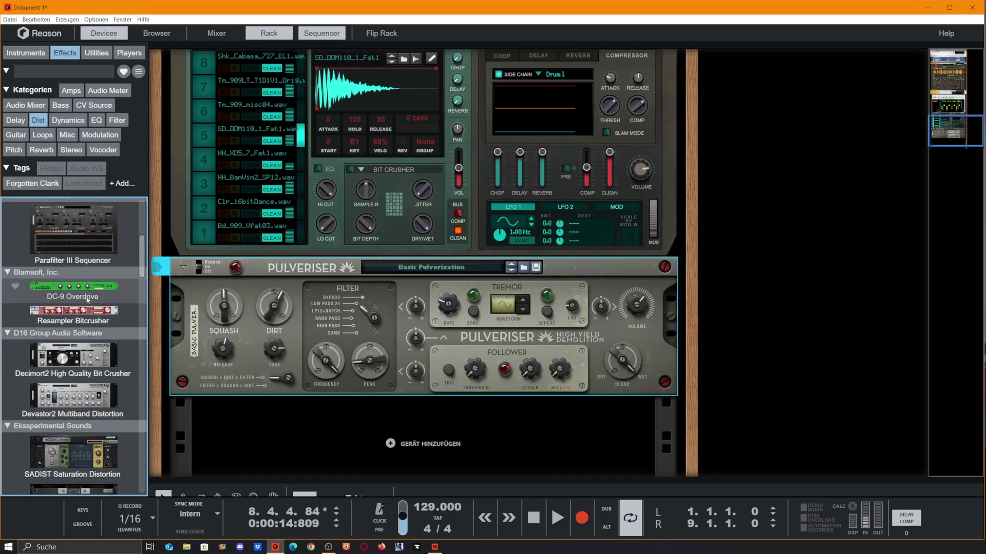
scroll(88, 300, down, 2)
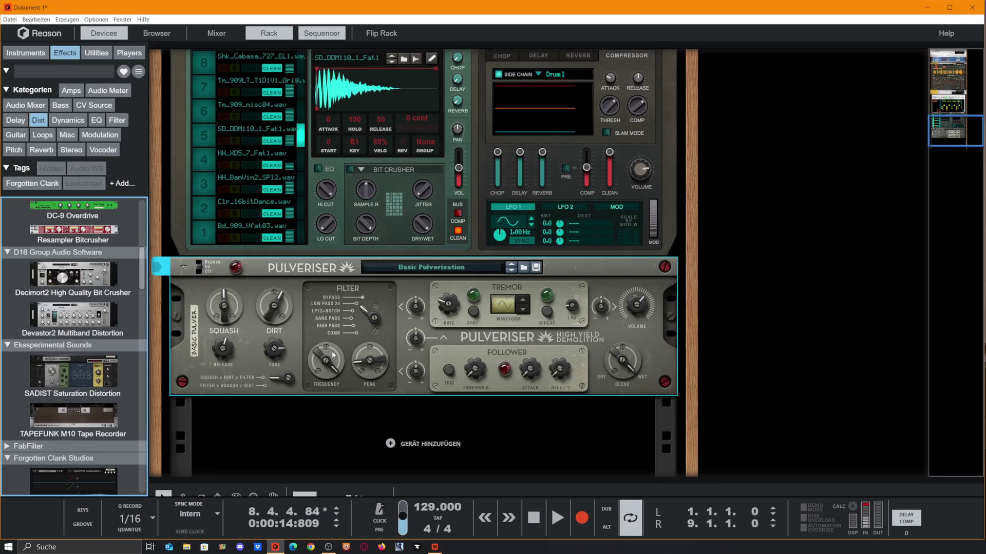
scroll(459, 363, up, 7)
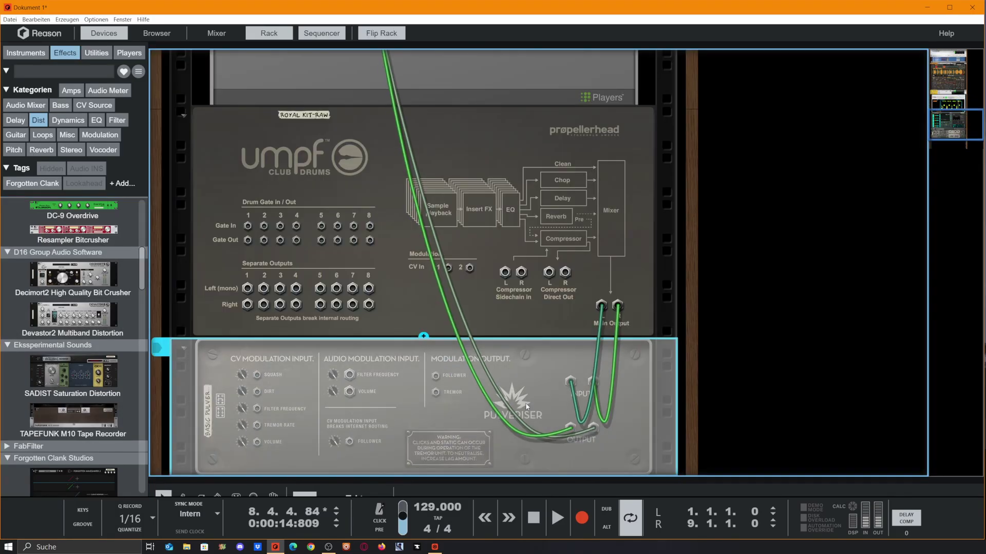
key(Tab)
scroll(381, 345, down, 1)
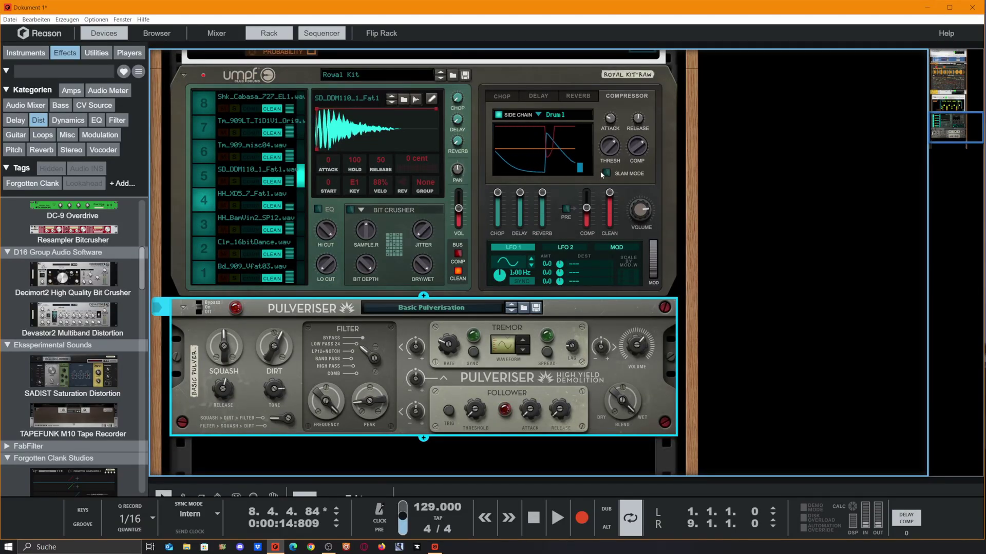
- Audition the drum loop through the Pulveriser and recheck its connections on the back of the rack
key(space)
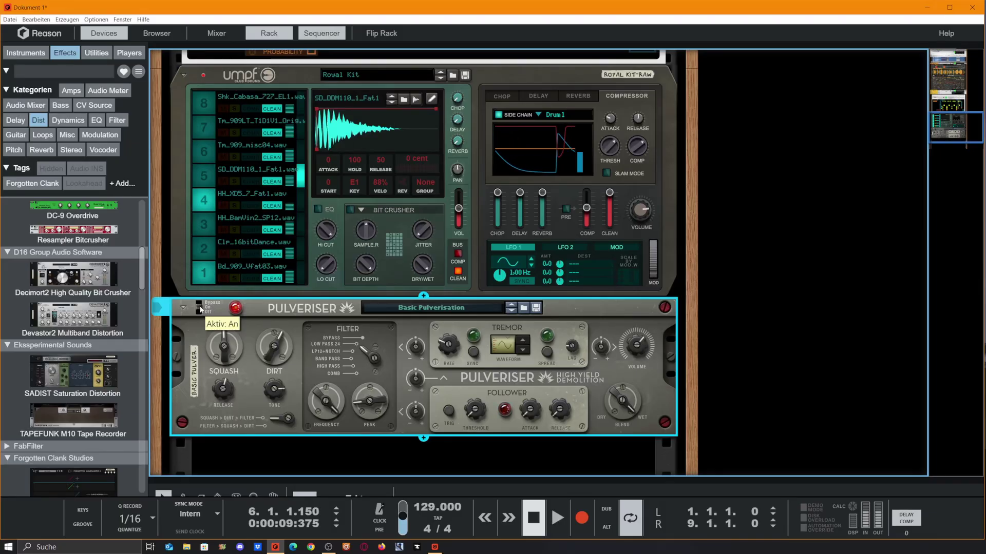
key(space)
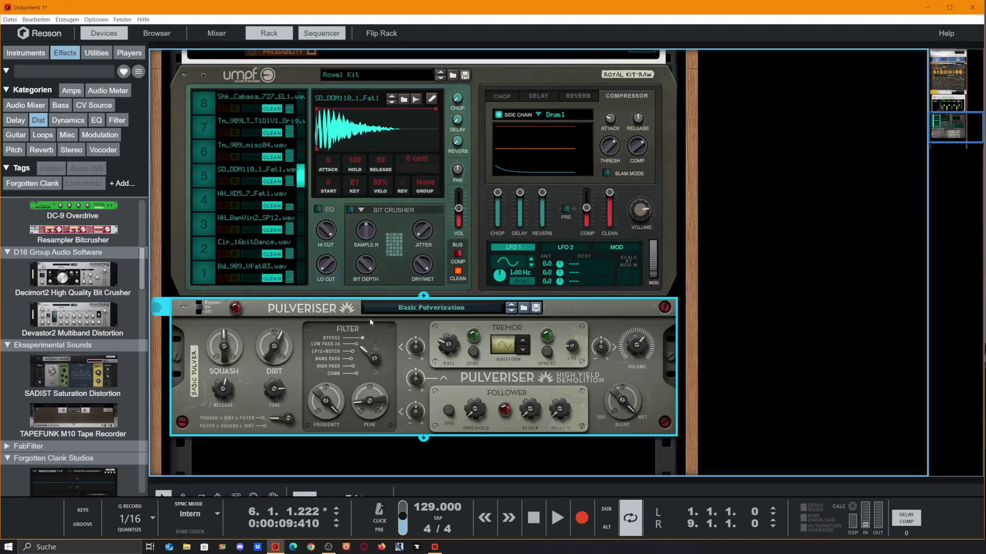
key(Tab)
key(Tab)
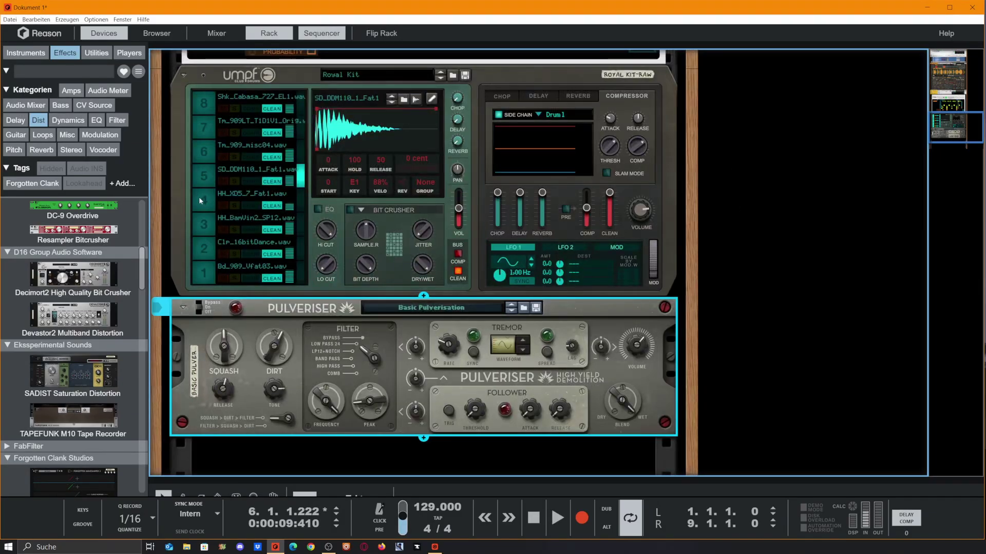
- Select drum 4 of the umpf kit and take the Pulveriser out of the kit's main output path
click(202, 195)
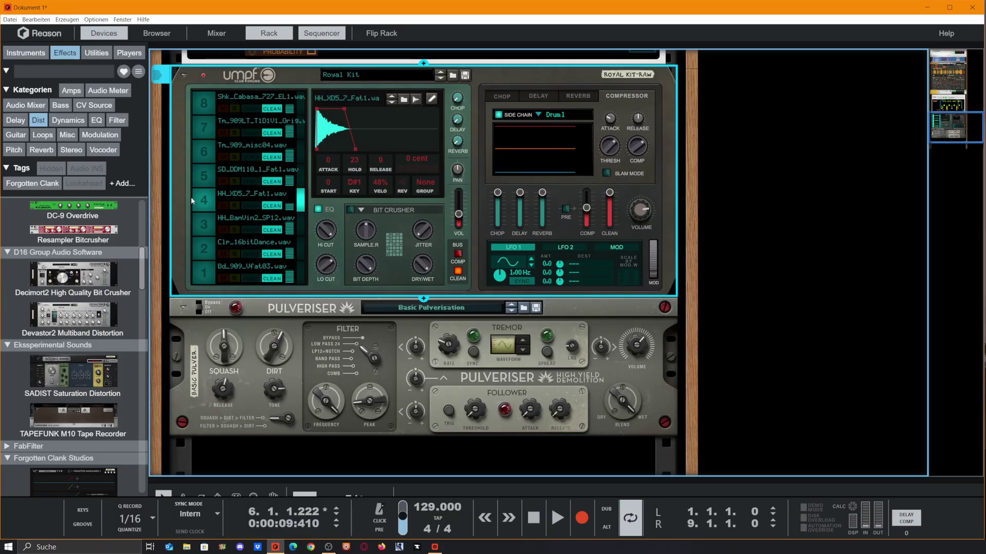
scroll(307, 201, down, 2)
key(Tab)
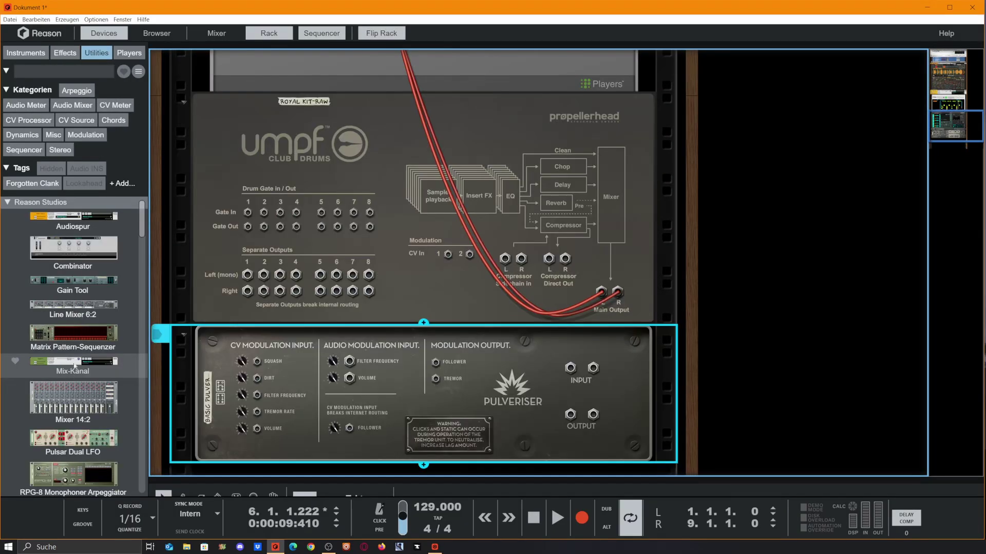
- Feed umpf's separate output 4 into a new Mix Channel with the Pulveriser connected as its insert effect
drag(506, 365, 475, 251)
scroll(460, 328, down, 3)
click(322, 101)
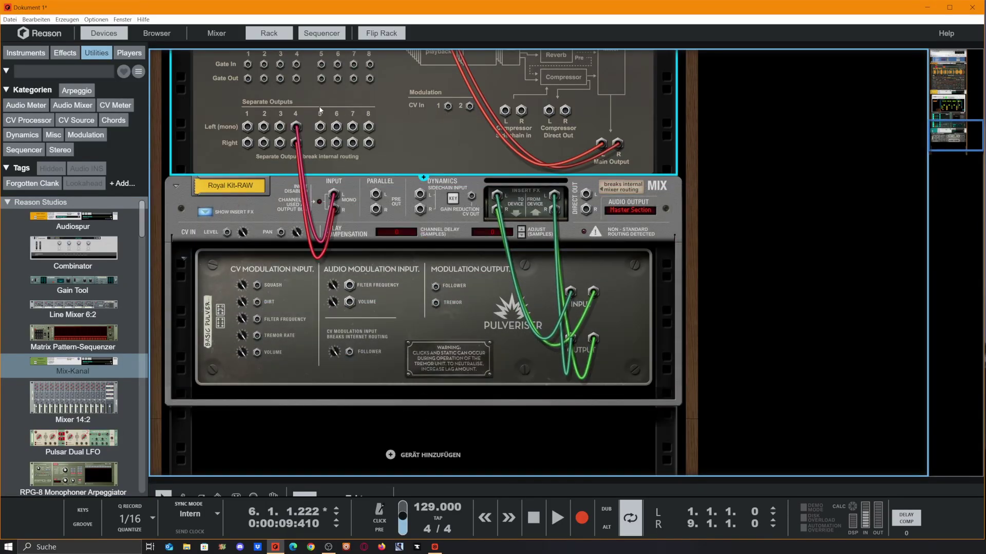
key(Tab)
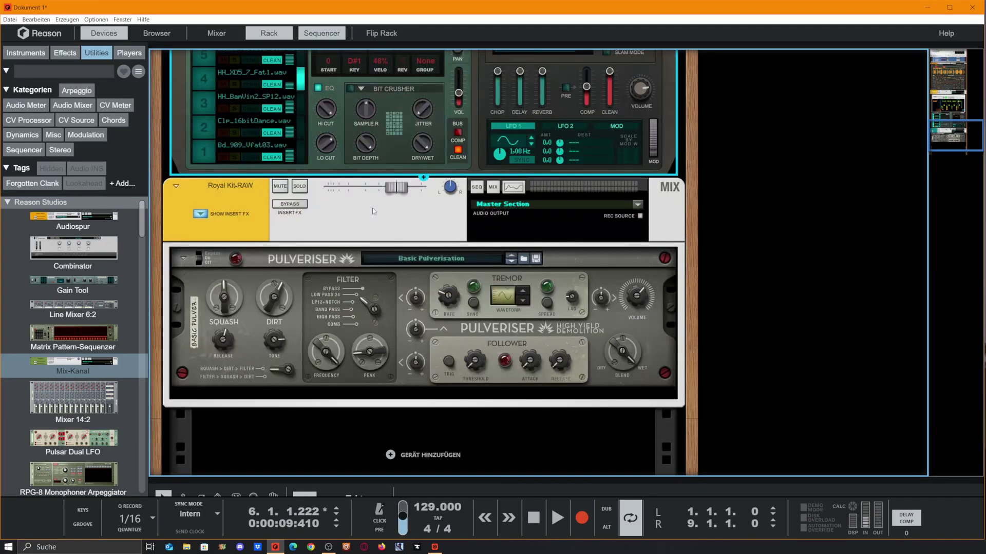
- Solo the new Royal Kit-RAW mix channel and compare its sound with the insert effect bypassed and active
click(300, 186)
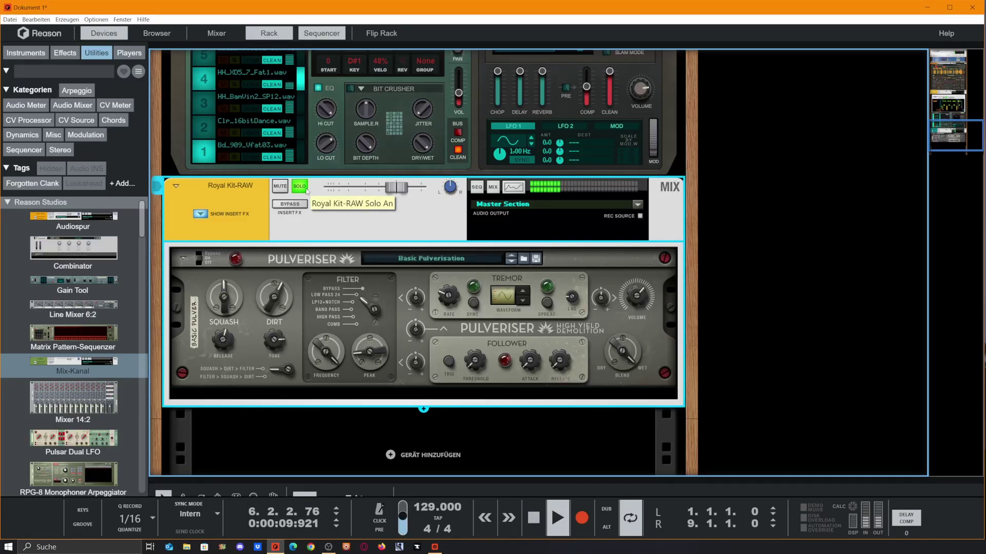
click(290, 204)
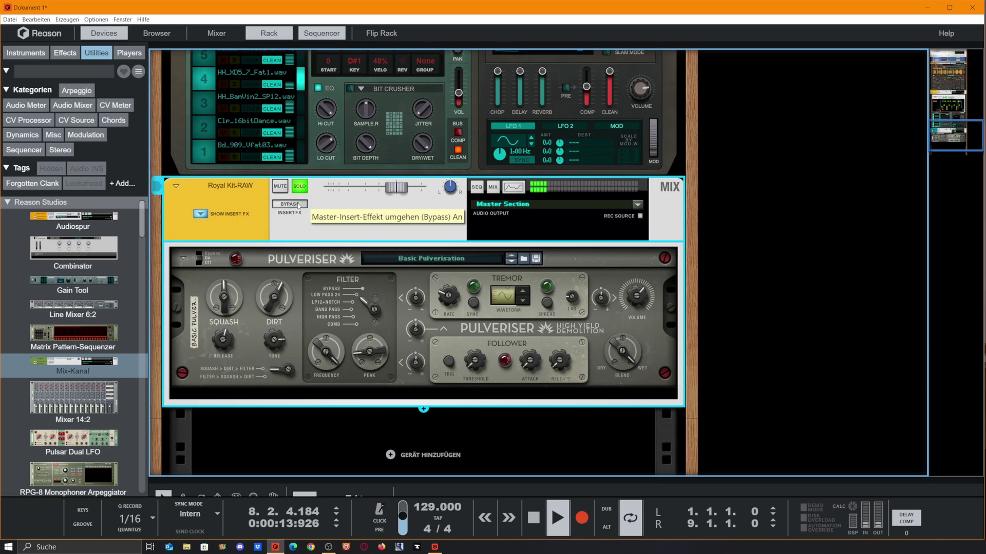
click(302, 204)
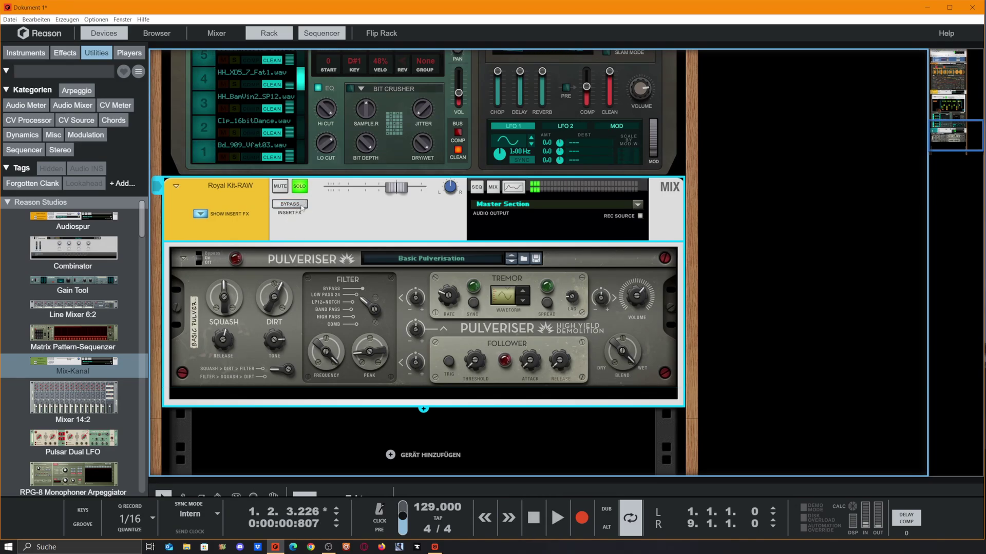
- Lower the Pulveriser's volume to match the bypassed level, toggling the insert bypass during playback to compare
click(640, 295)
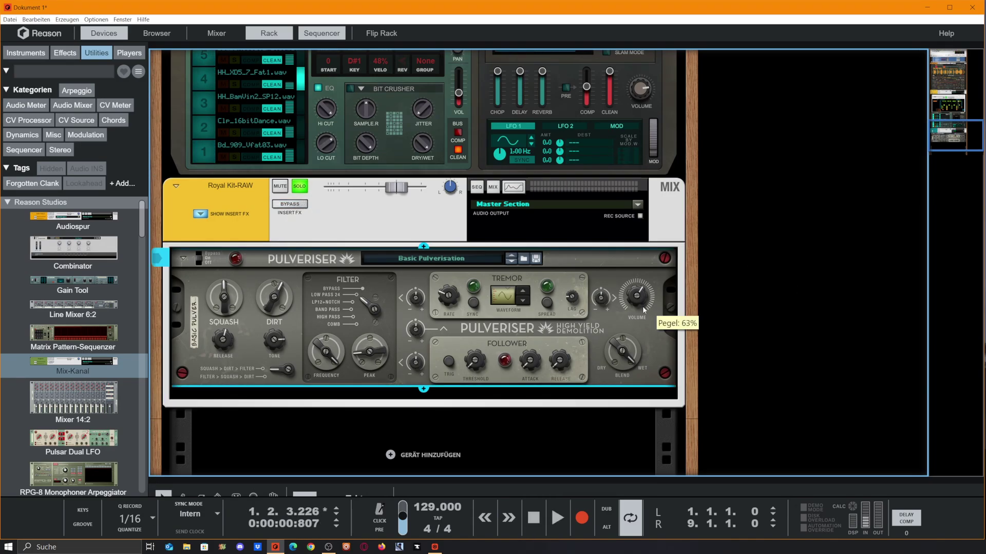
key(space)
click(300, 205)
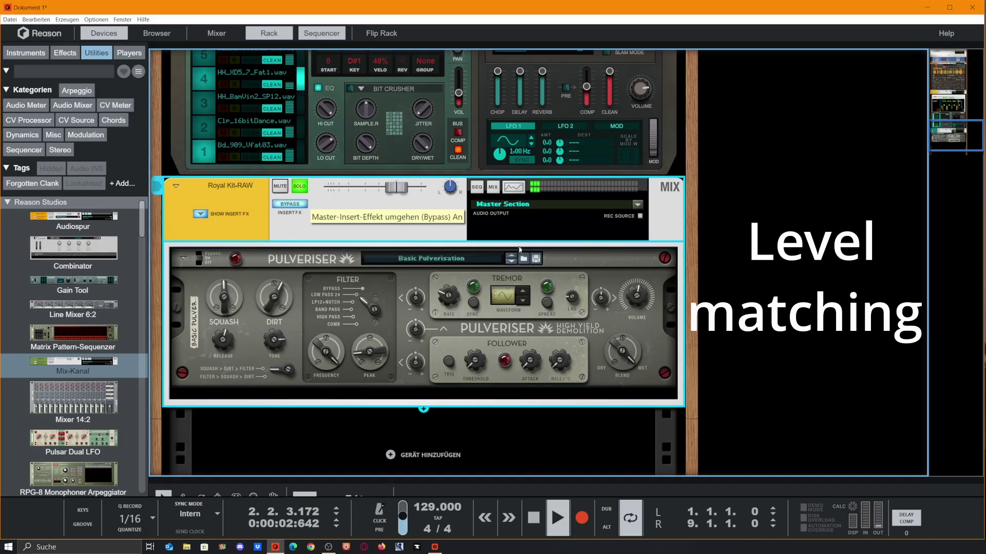
click(520, 250)
click(280, 207)
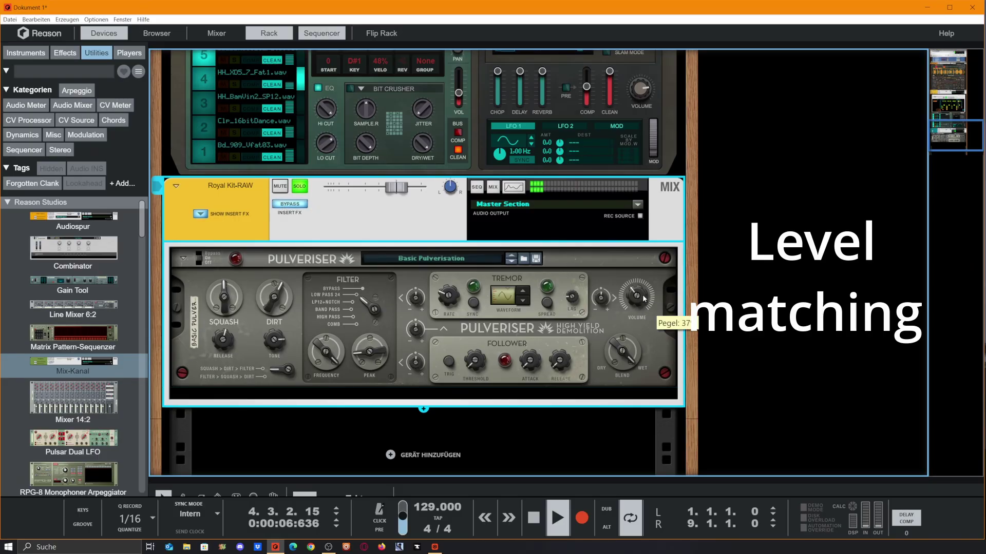
click(645, 302)
click(308, 221)
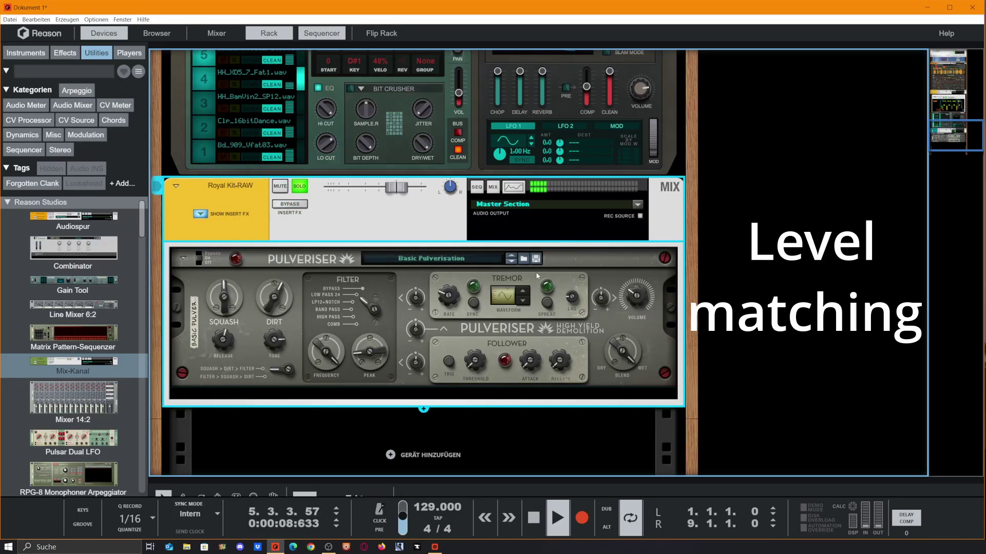
click(290, 205)
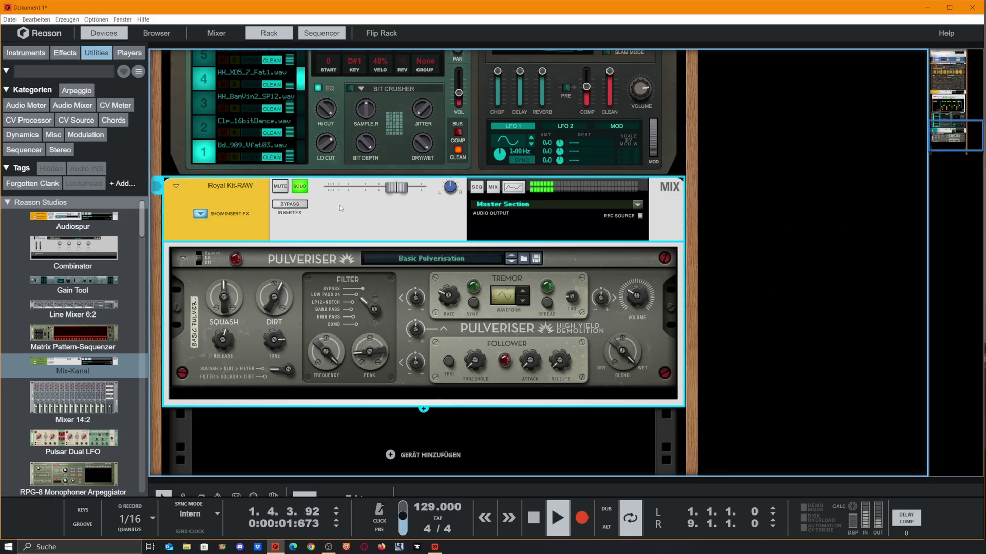
key(space)
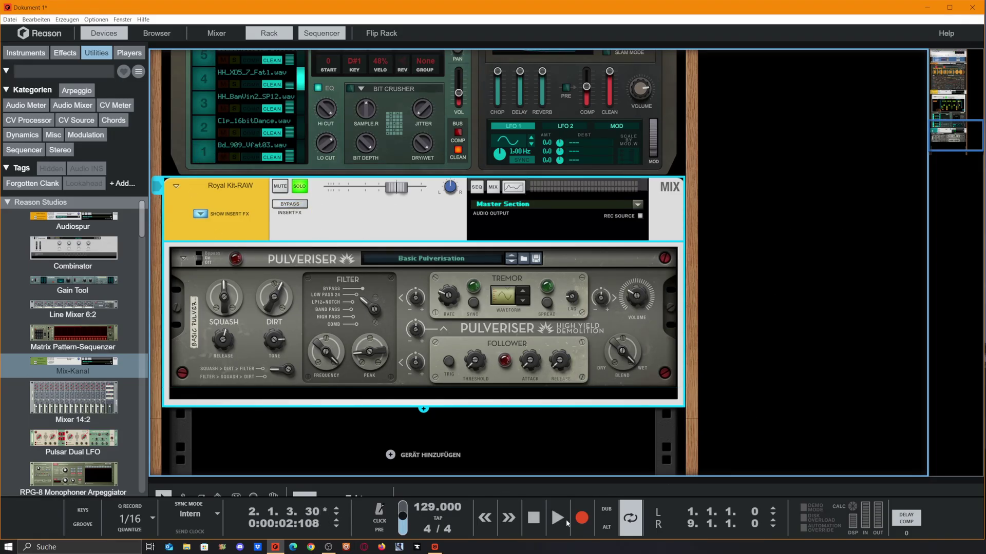
- Play the soloed hi-hat channel and compare the level-matched Pulveriser with the insert bypass on and off
scroll(353, 247, down, 3)
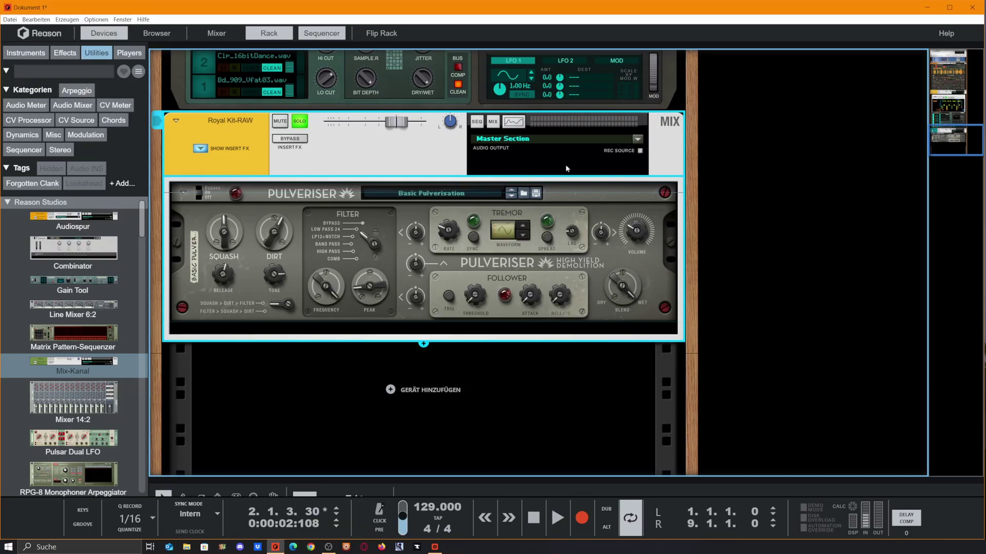
key(space)
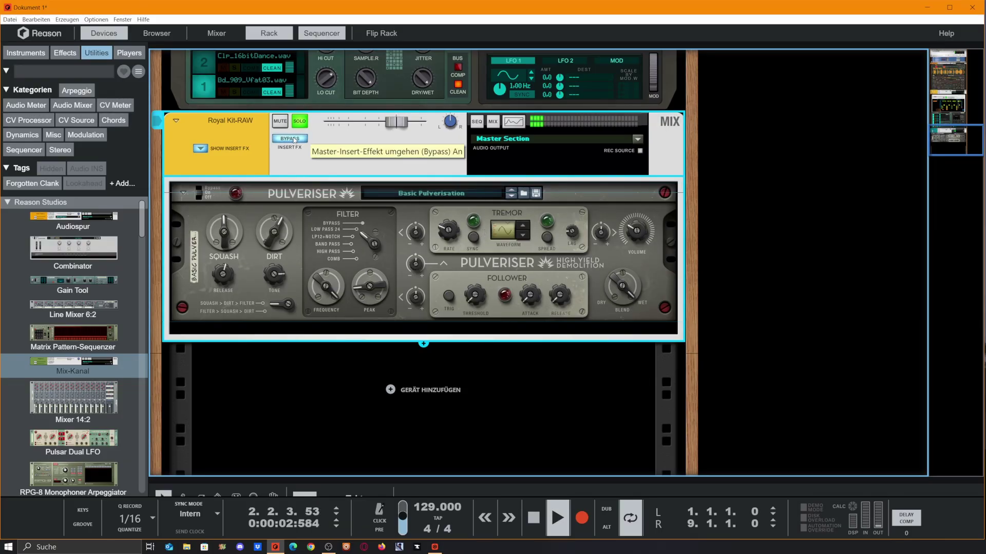
click(290, 139)
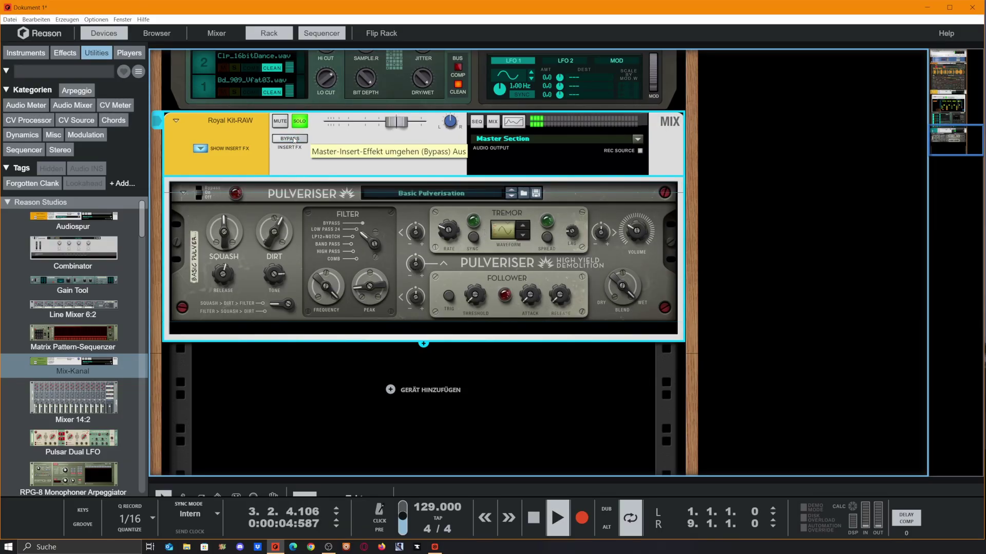
click(291, 139)
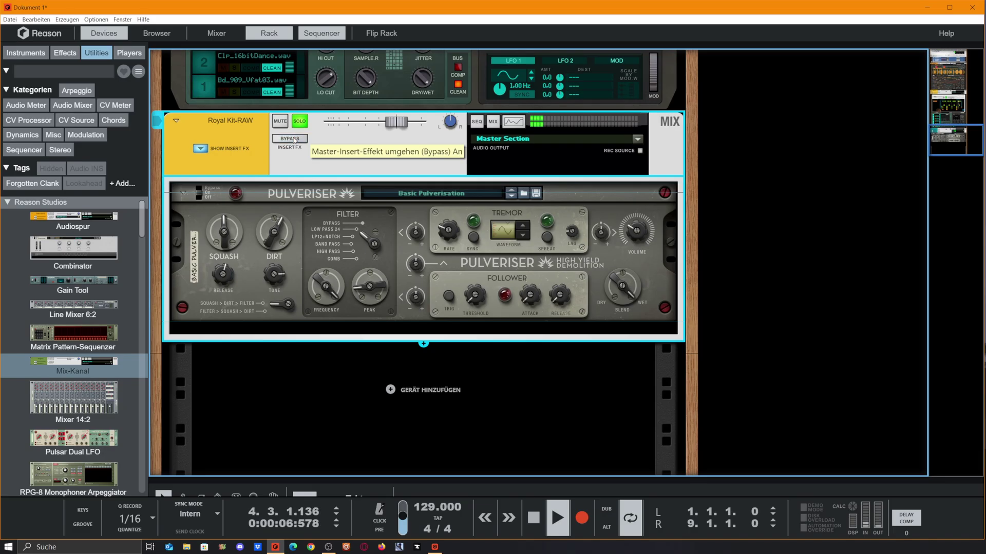
- Unsolo the Royal Kit-RAW hi-hat channel and play the RAW mix channel soloed instead
key(space)
click(299, 121)
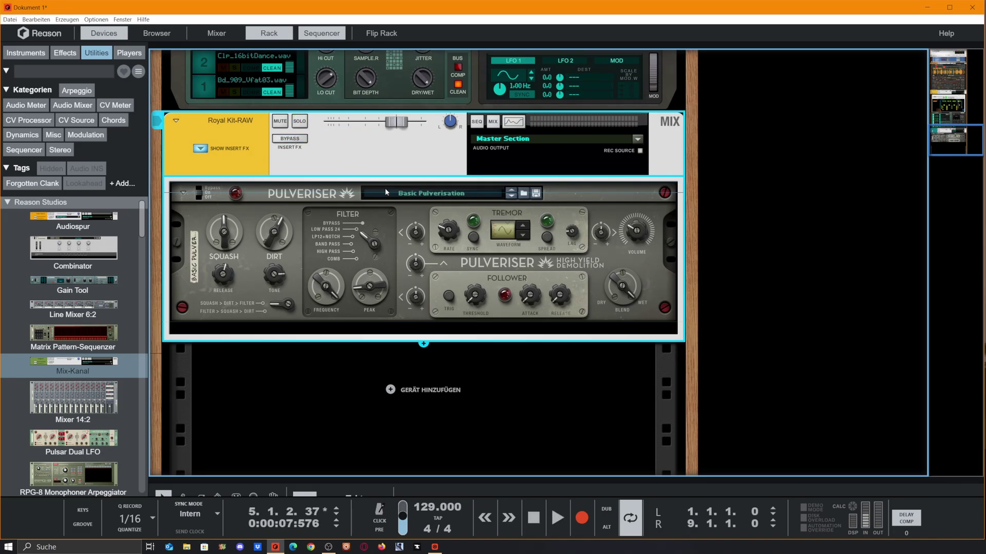
scroll(451, 256, up, 3)
scroll(250, 254, up, 12)
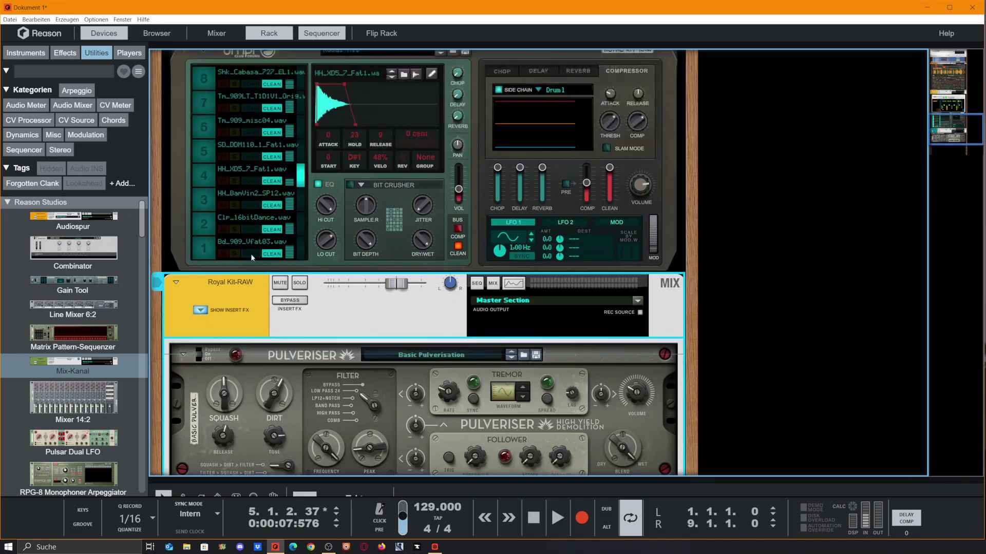
scroll(283, 323, down, 8)
scroll(292, 288, up, 15)
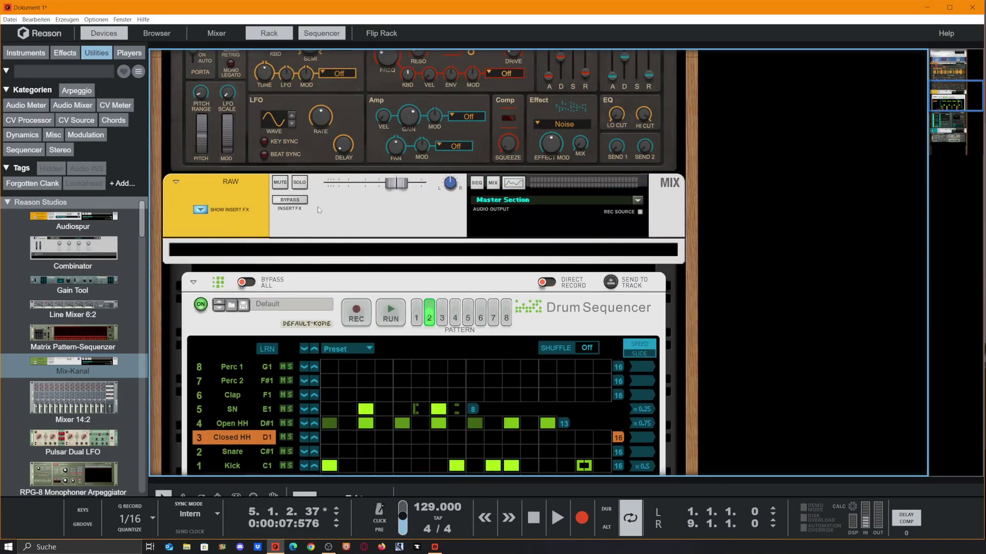
scroll(318, 208, down, 9)
scroll(472, 204, up, 8)
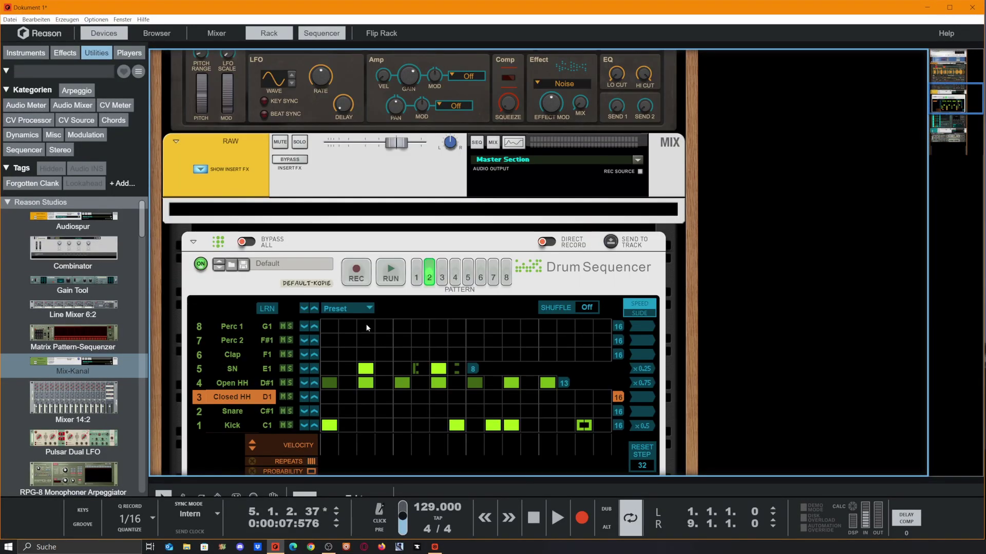
scroll(367, 328, down, 9)
scroll(380, 211, up, 8)
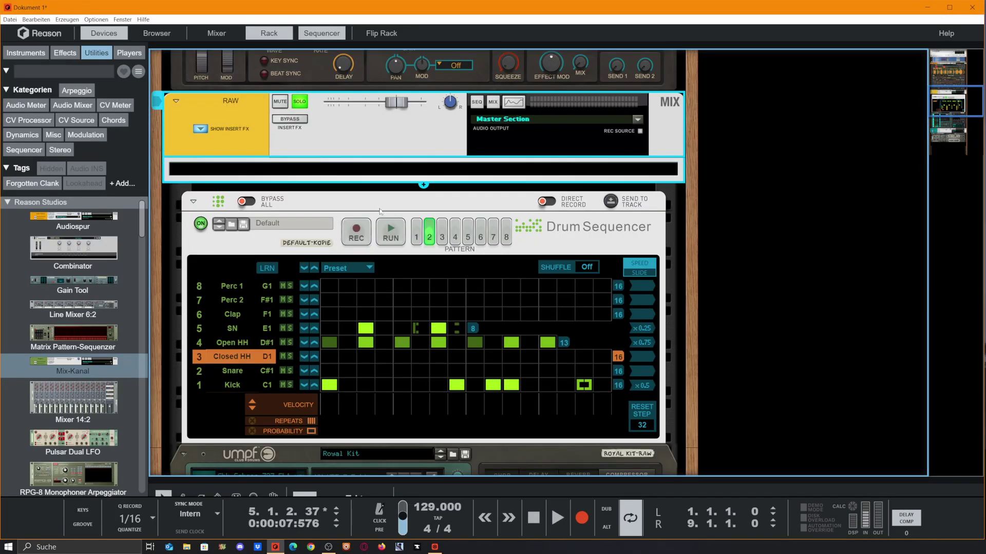
key(space)
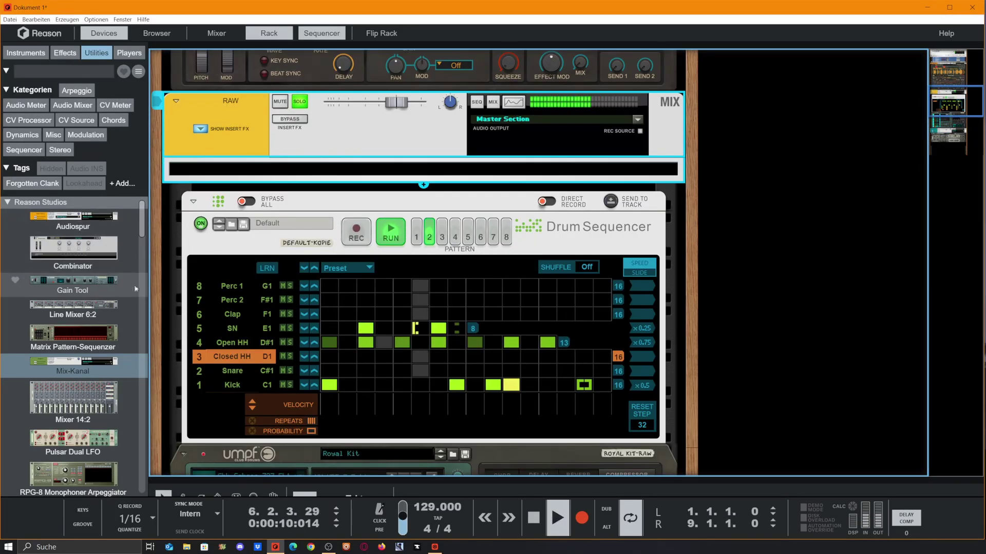
- Add the ModularRE Multi-Effect Processor as an insert effect on the RAW mix channel
scroll(136, 289, down, 15)
scroll(171, 219, down, 3)
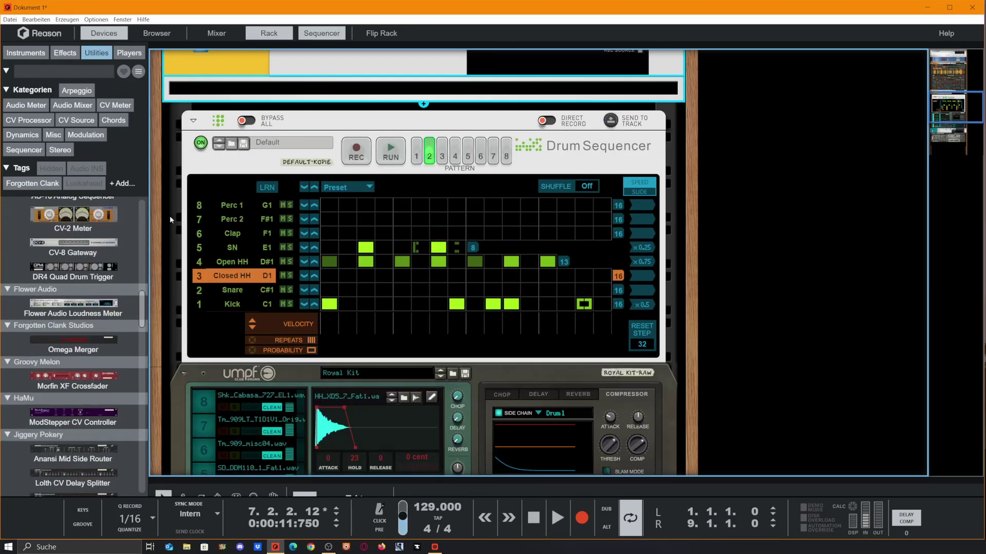
click(65, 53)
double_click(73, 325)
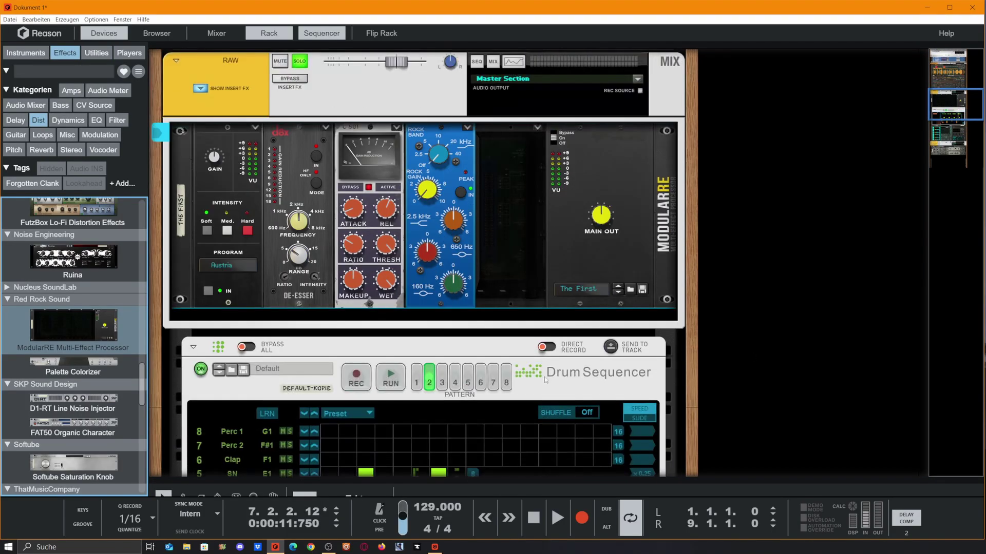
- Audition ModularRE's Drum Kit and Empty Box patches during playback, and delete the device
scroll(251, 180, down, 2)
scroll(620, 375, up, 5)
click(620, 374)
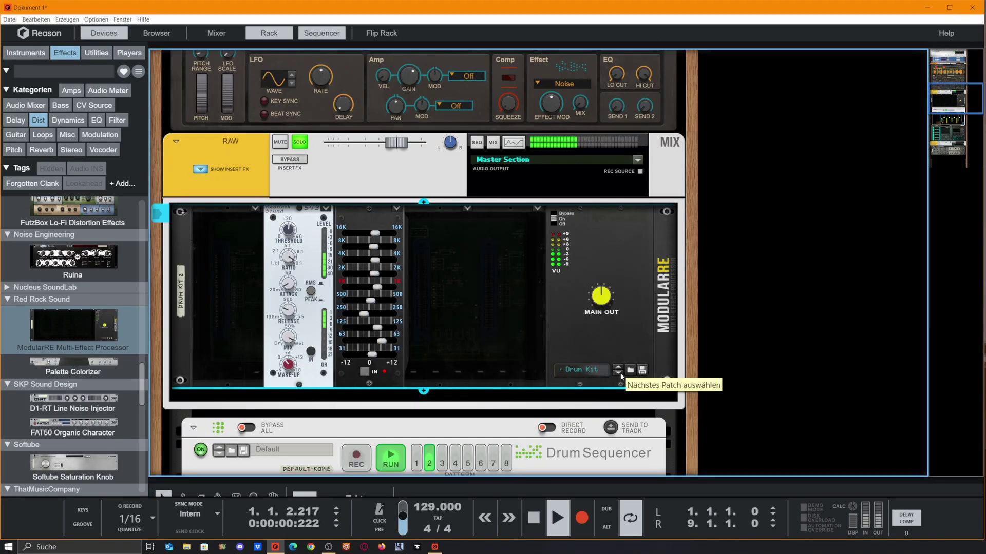
click(620, 375)
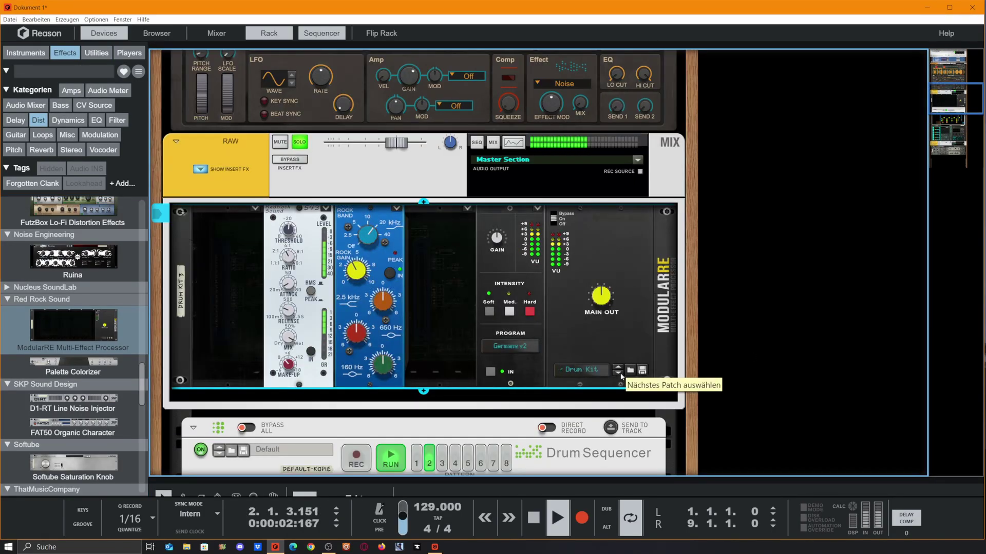
click(620, 375)
key(space)
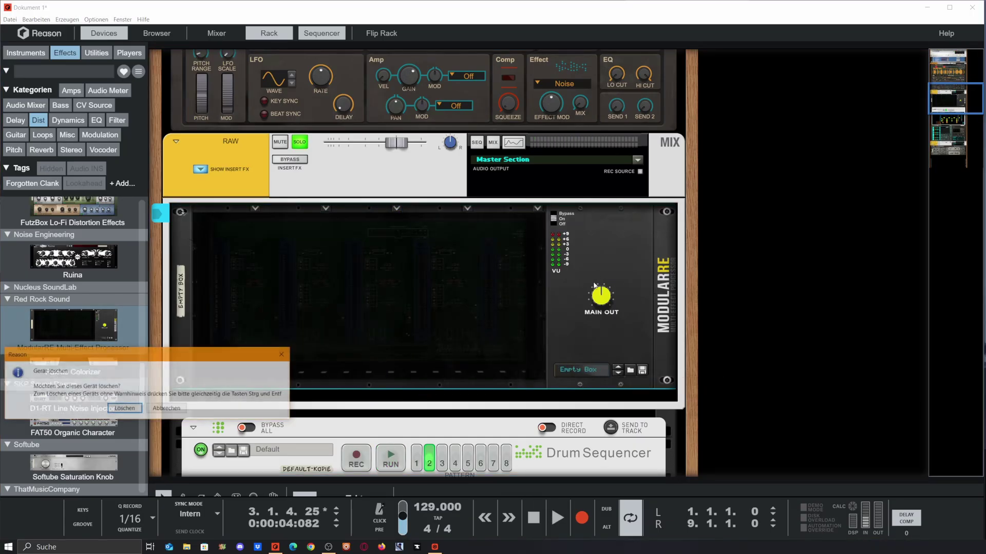
key(Delete)
- Insert the Omega Mastering Clipper on the RAW channel and lower its threshold slightly during playback
scroll(57, 378, up, 10)
drag(57, 378, 467, 224)
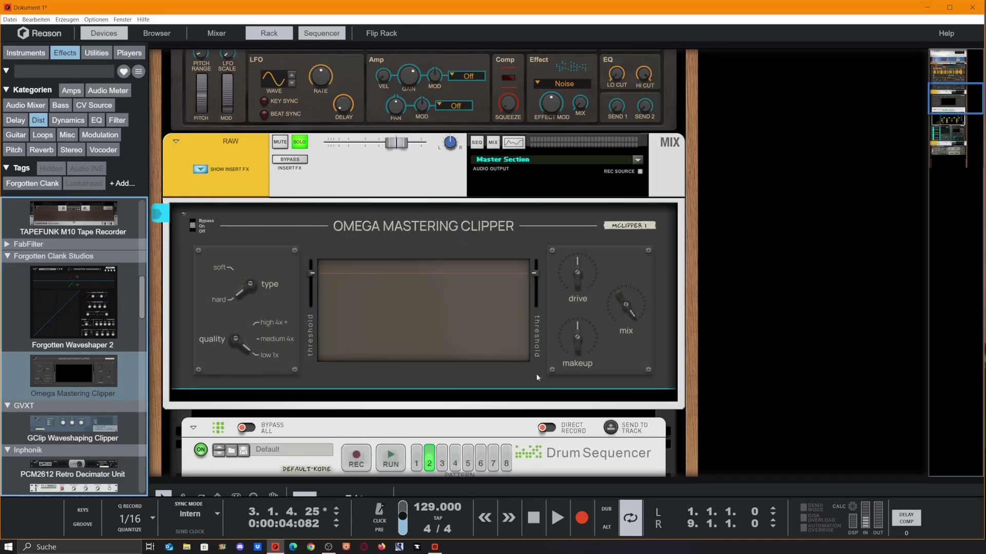
key(space)
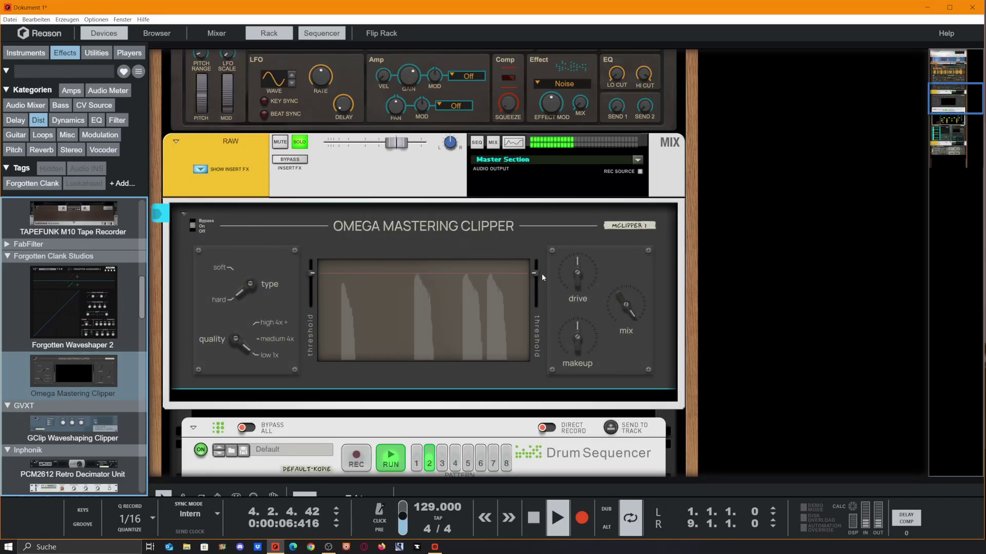
mouse_move(546, 279)
mouse_down()
mouse_move(547, 291)
mouse_move(554, 282)
mouse_up()
key(space)
- Move the RAW mix channel with its Omega Mastering Clipper below the Pulveriser channel at the end of the rack
scroll(560, 283, down, 2)
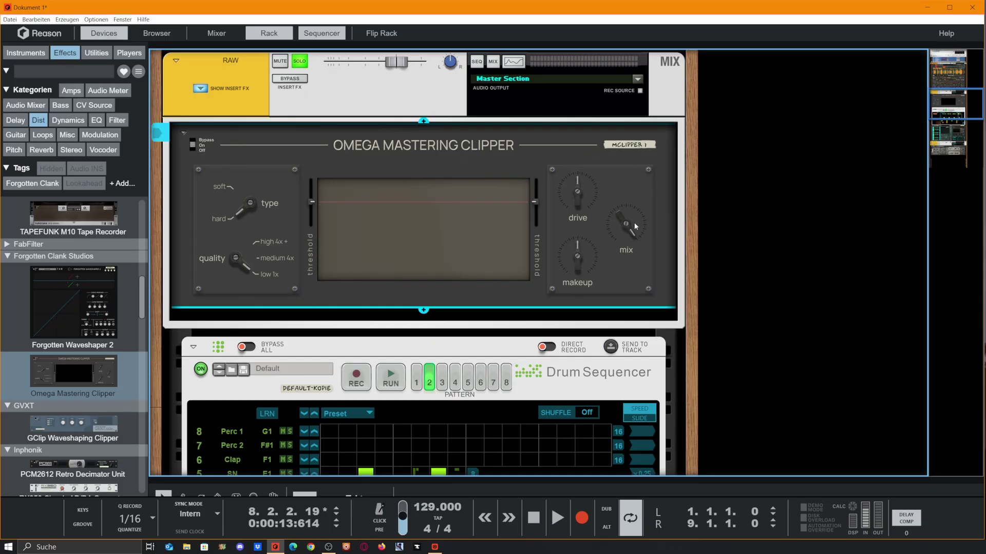
key(Tab)
scroll(431, 243, up, 10)
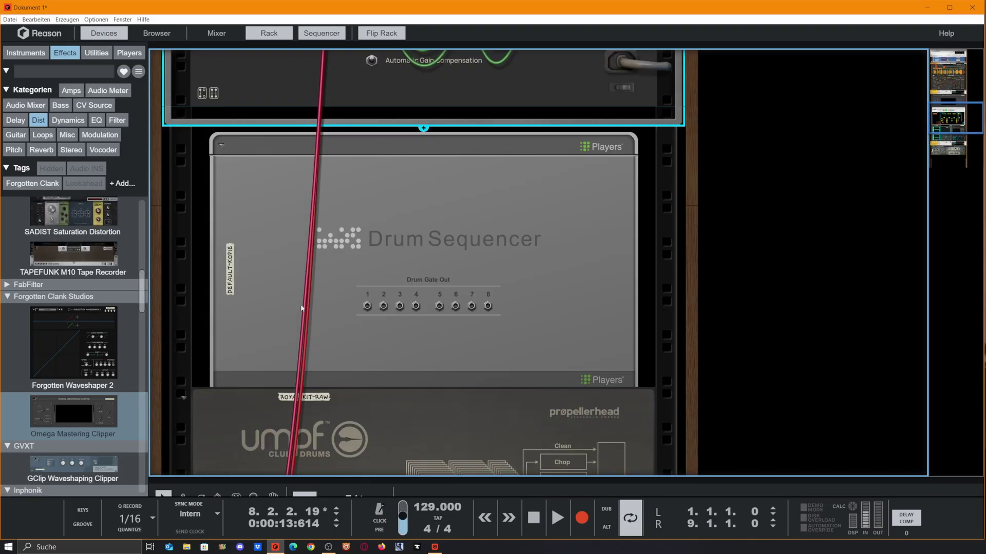
scroll(431, 243, up, 4)
scroll(362, 236, down, 12)
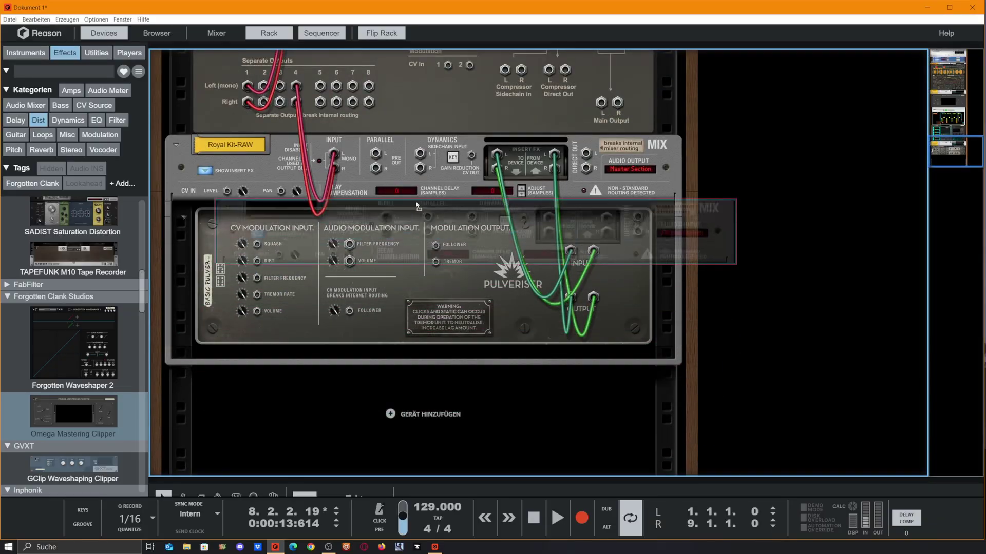
- Assign umpf's main output to a new mixer channel on the rear of the rack
scroll(303, 341, up, 6)
right_click(603, 370)
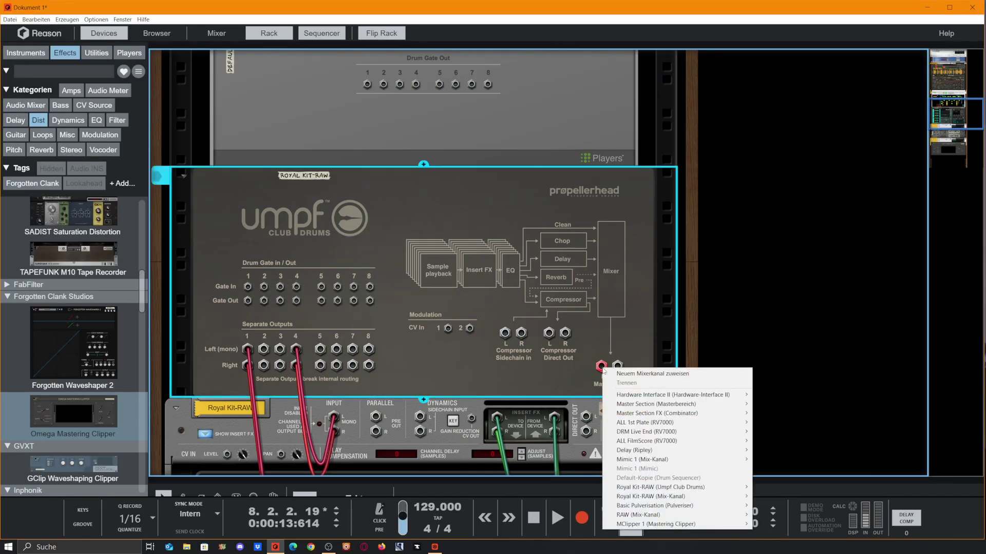
click(616, 372)
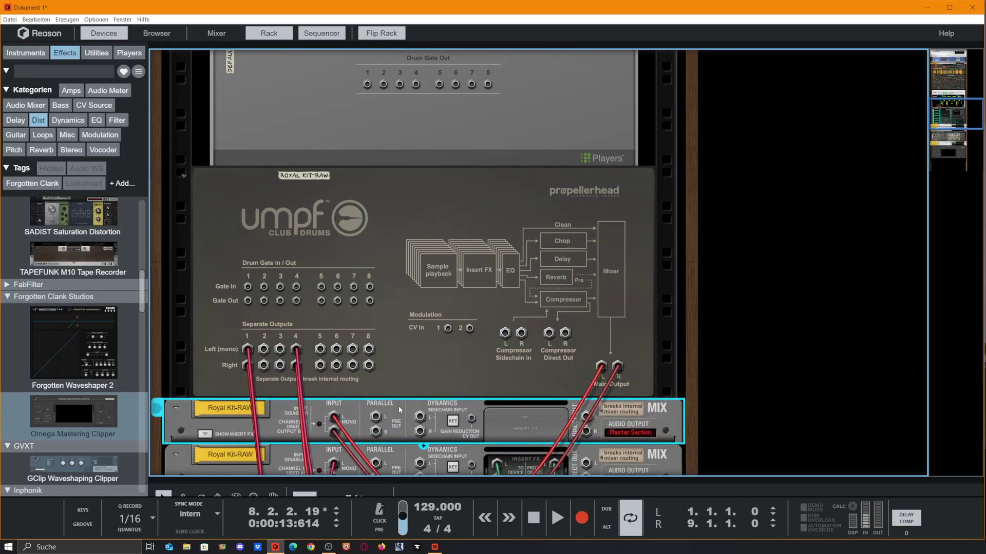
- Solo the new main-output mix channel, show its insert effects area and play it
key(Tab)
scroll(204, 315, down, 3)
click(205, 315)
key(space)
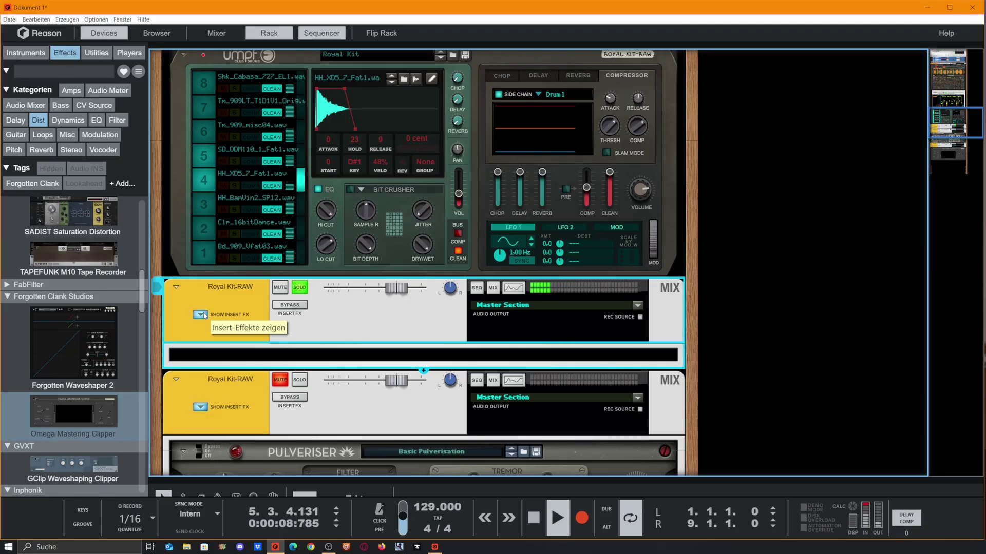
- Insert the SADIST Saturation Distortion on the new channel and audition its patches through Gentle Saturation during playback
scroll(74, 267, up, 1)
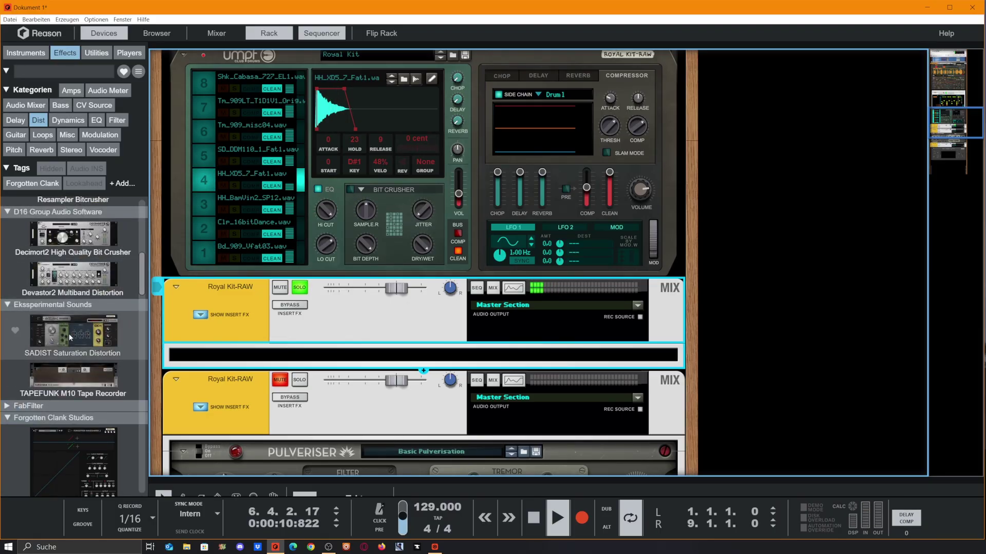
drag(69, 334, 431, 363)
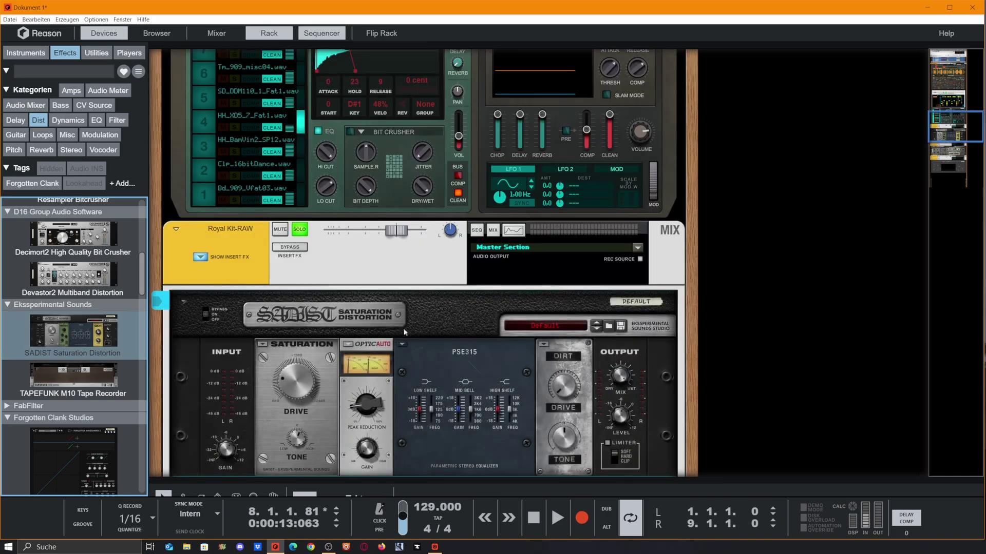
key(space)
click(598, 331)
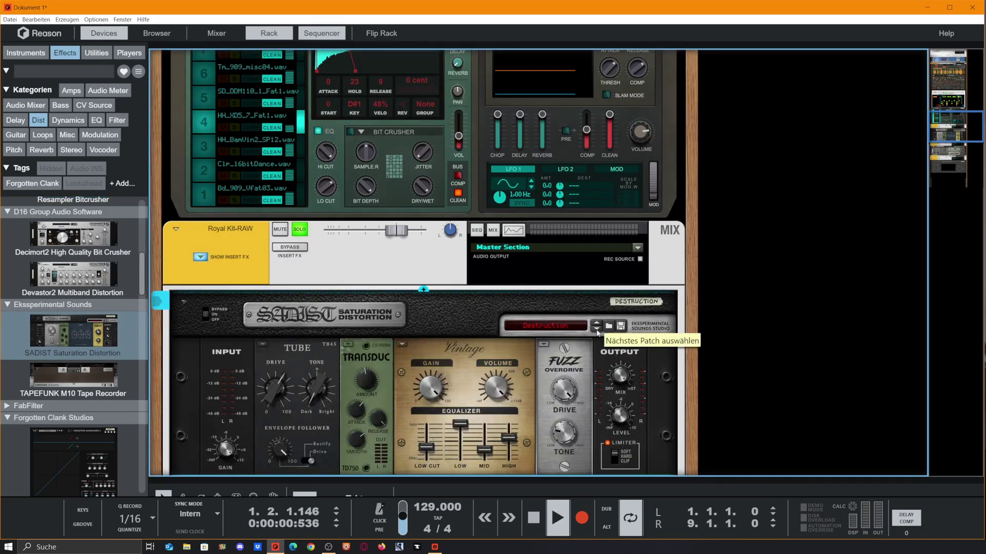
click(598, 331)
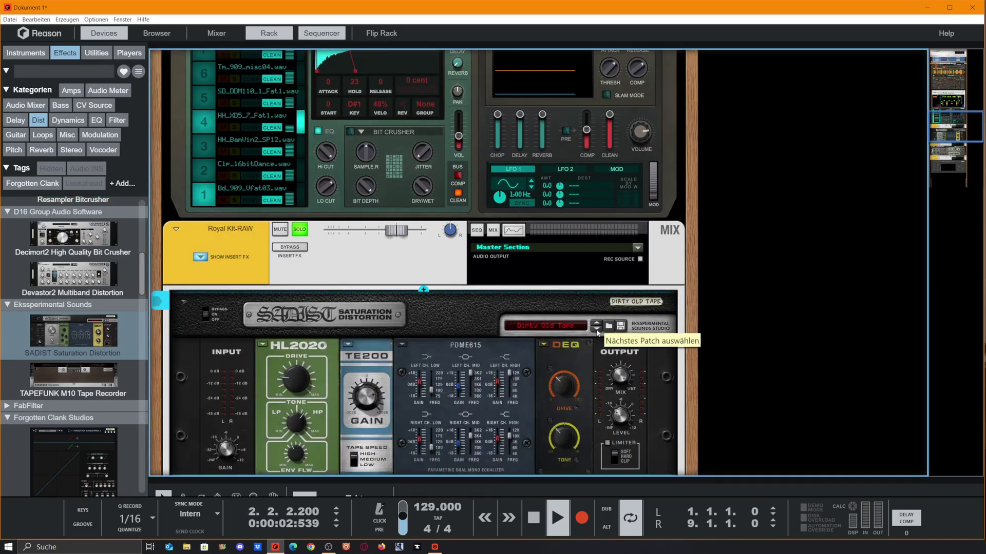
click(598, 332)
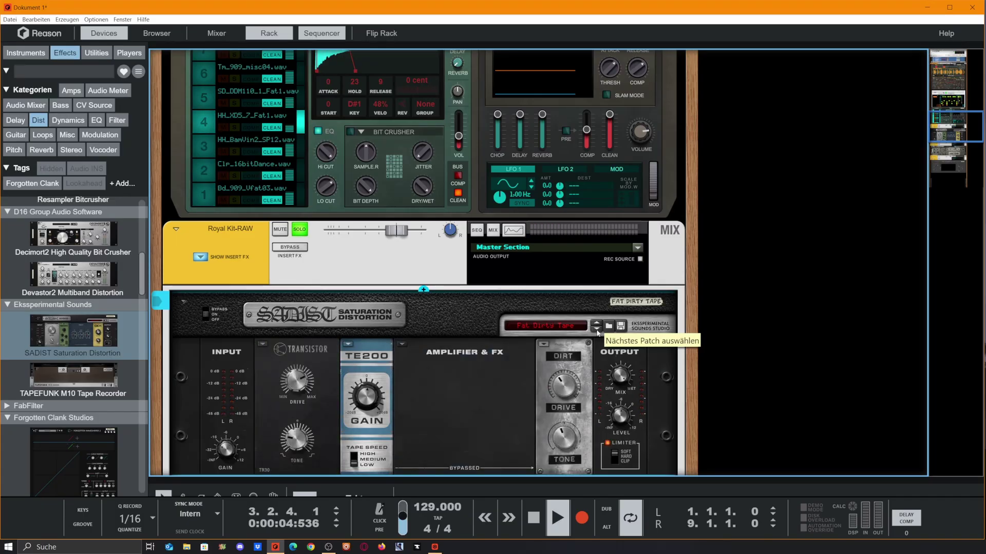
click(598, 331)
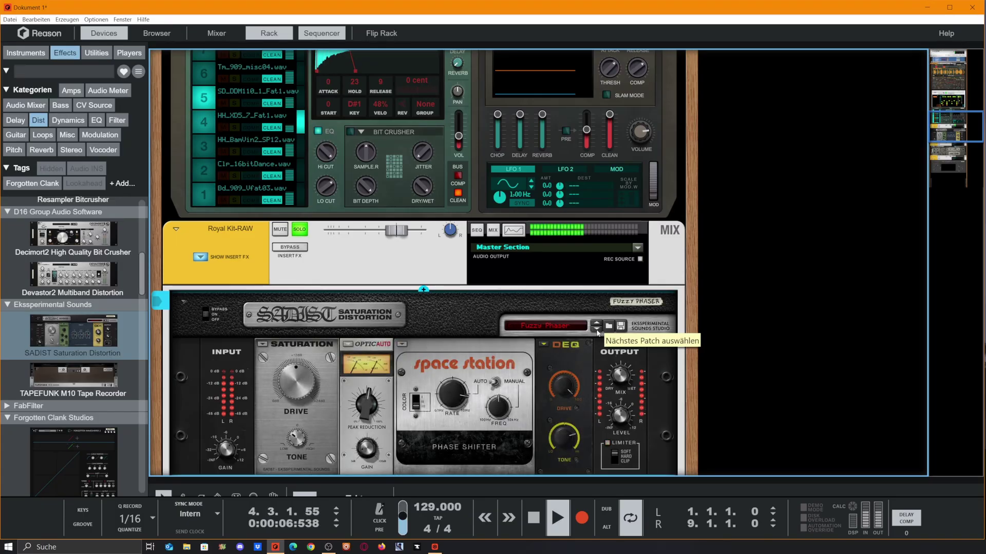
click(597, 331)
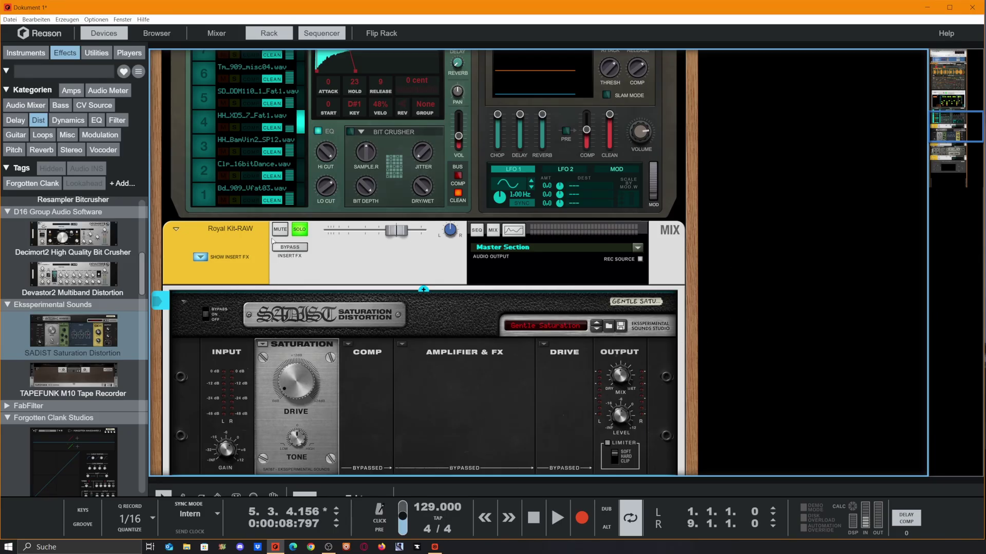
- Bypass the channel's insert effects and examine the unprocessed signal in the Spectrum EQ analyzer during playback
click(289, 247)
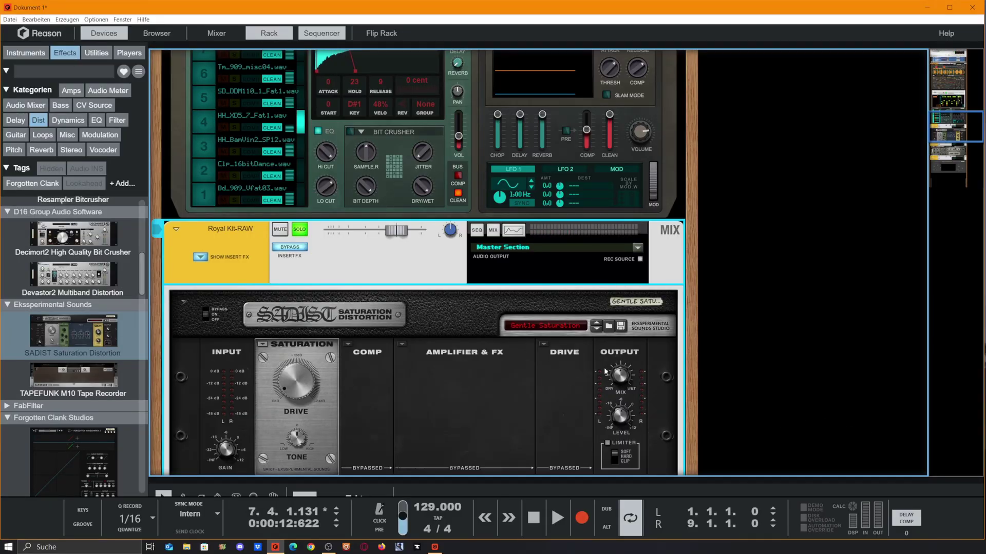
click(523, 231)
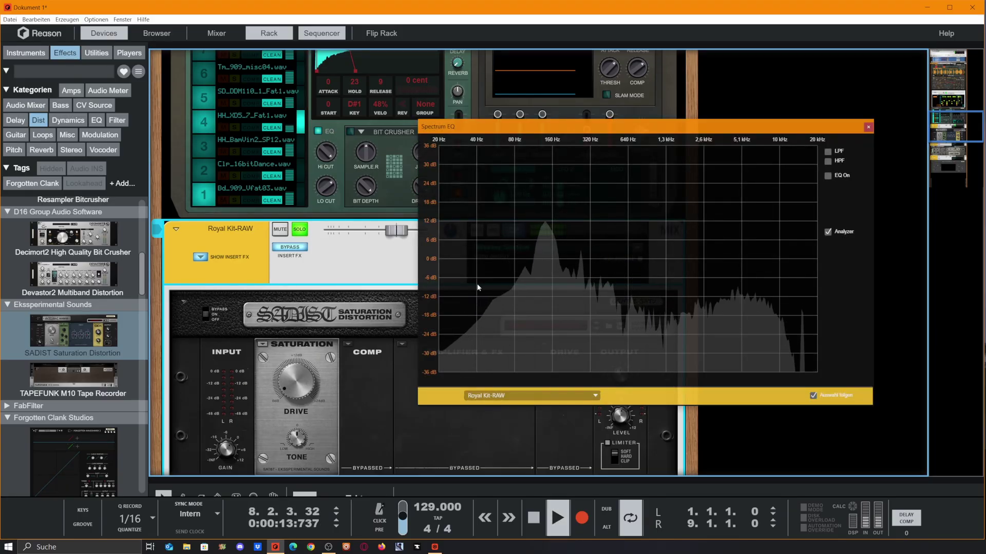
click(868, 127)
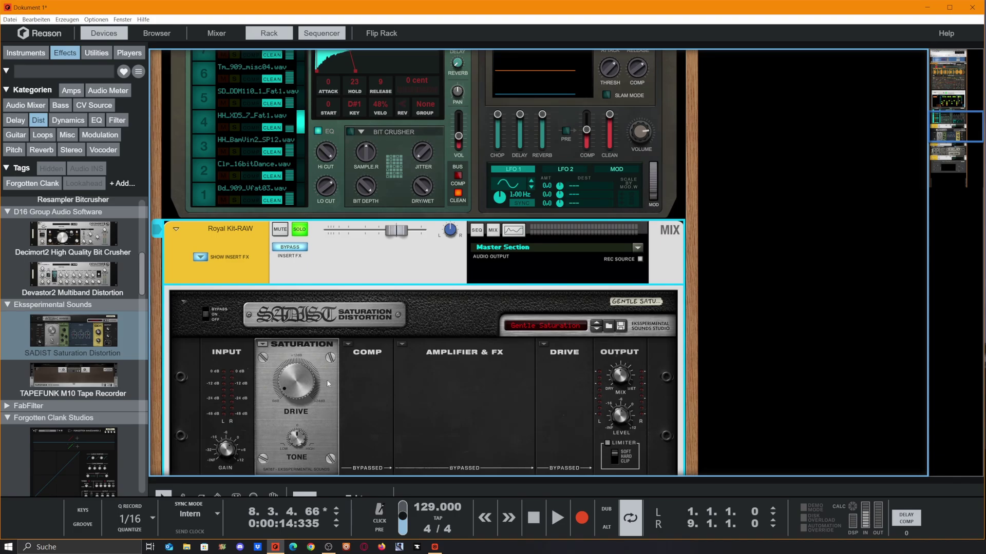
- Replace the SADIST with the Devastor2 Multiband Distortion and turn off the insert bypass during playback
drag(73, 276, 408, 394)
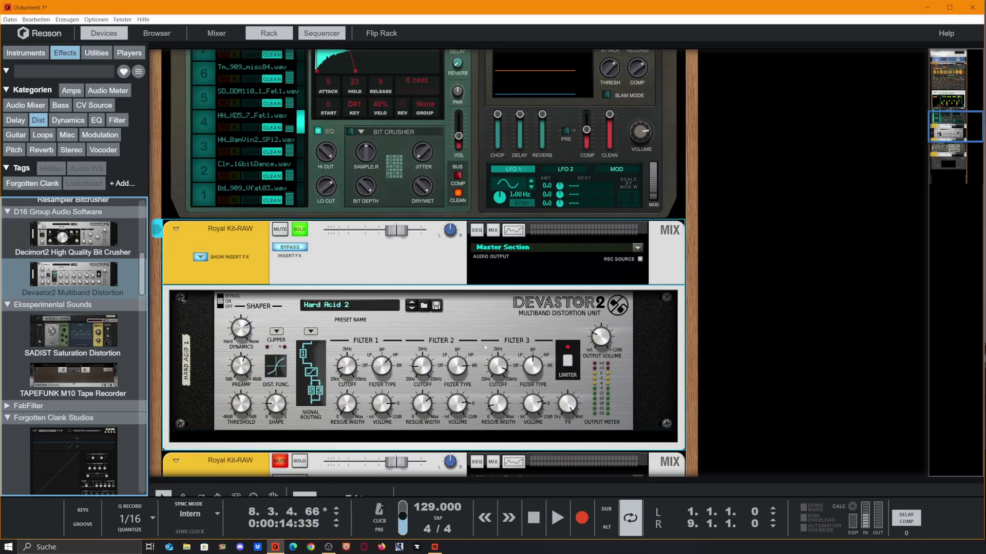
key(space)
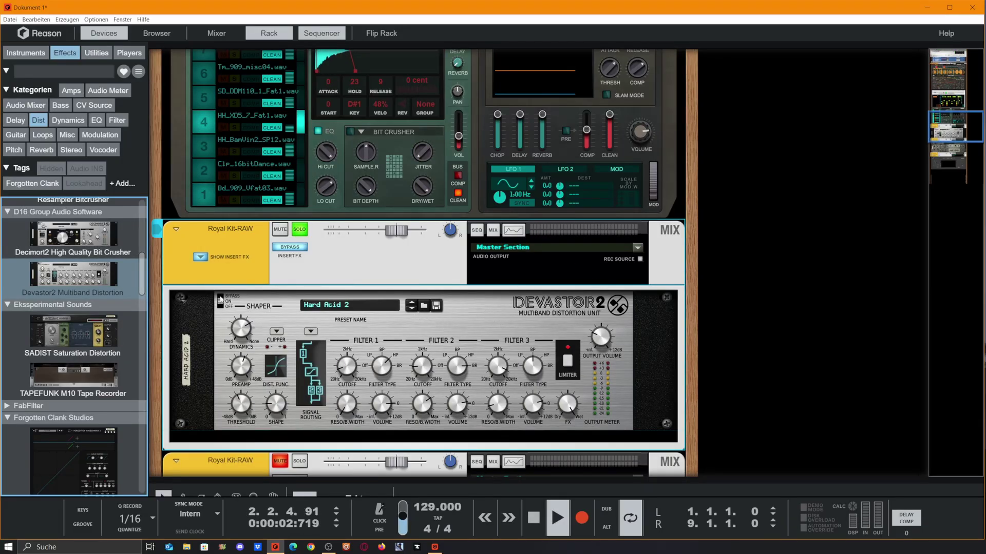
click(290, 248)
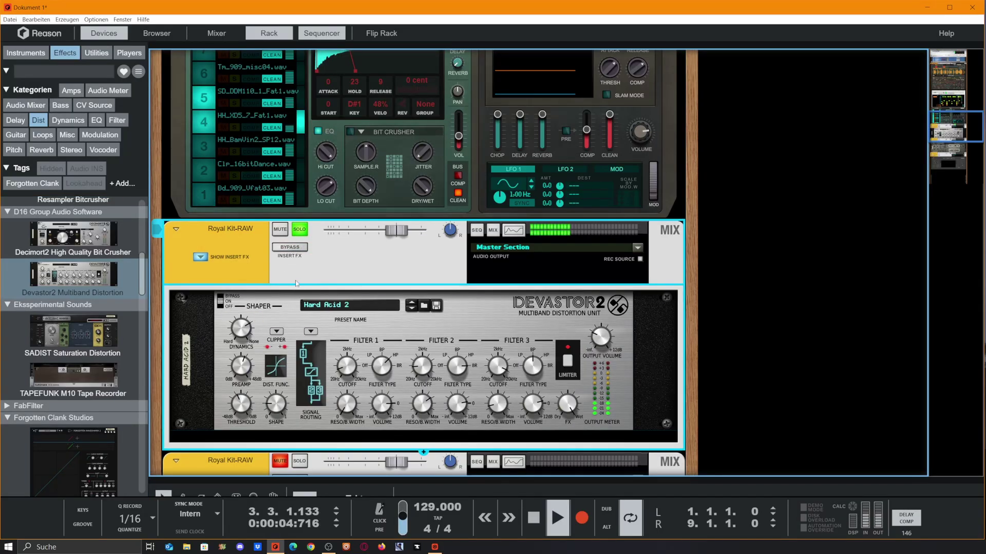
- Audition successive Devastor2 patches during playback, ending on Hi Shelf Dunes
click(410, 309)
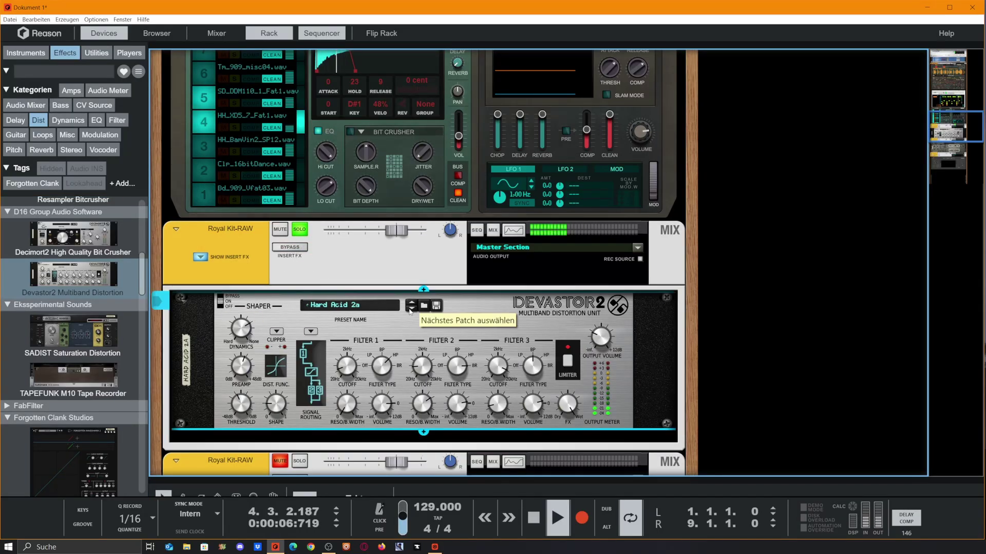
click(411, 309)
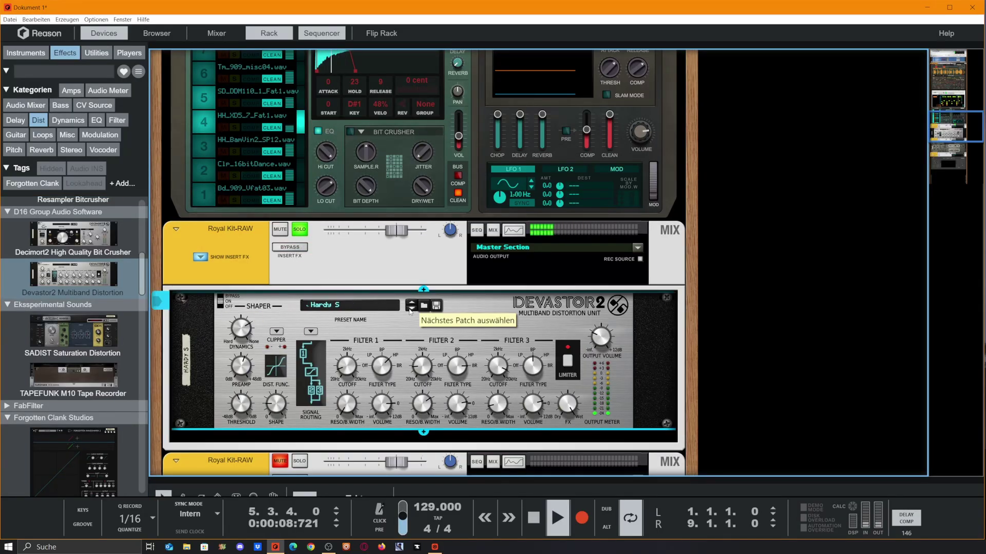
click(411, 309)
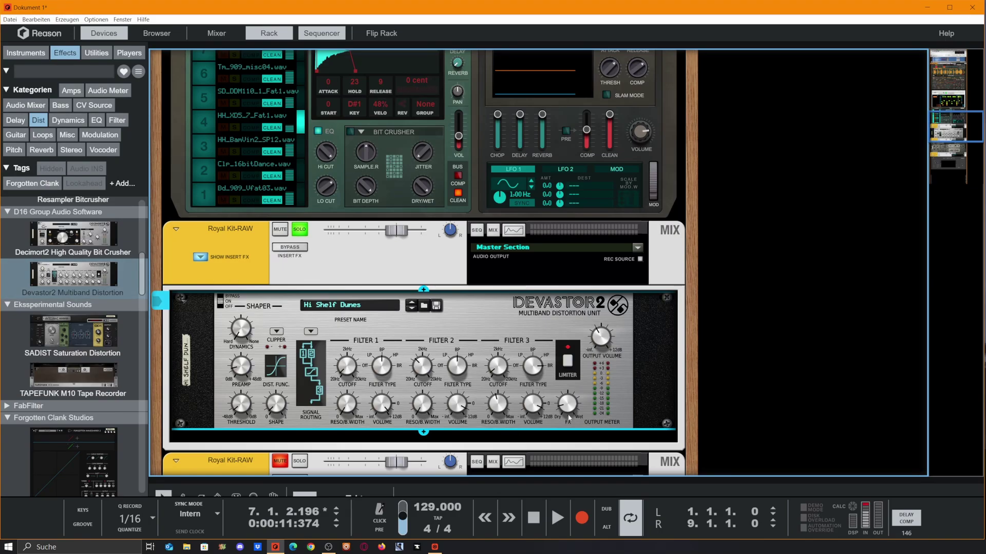
- Play the soloed drum channel and toggle its insert bypass to compare the Hi Shelf Dunes distortion with the dry signal
key(space)
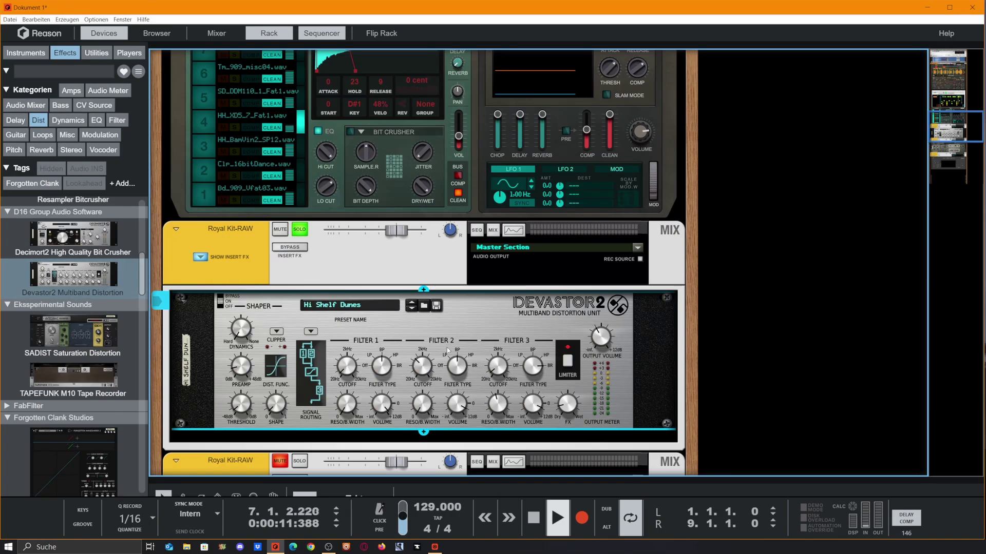
click(293, 247)
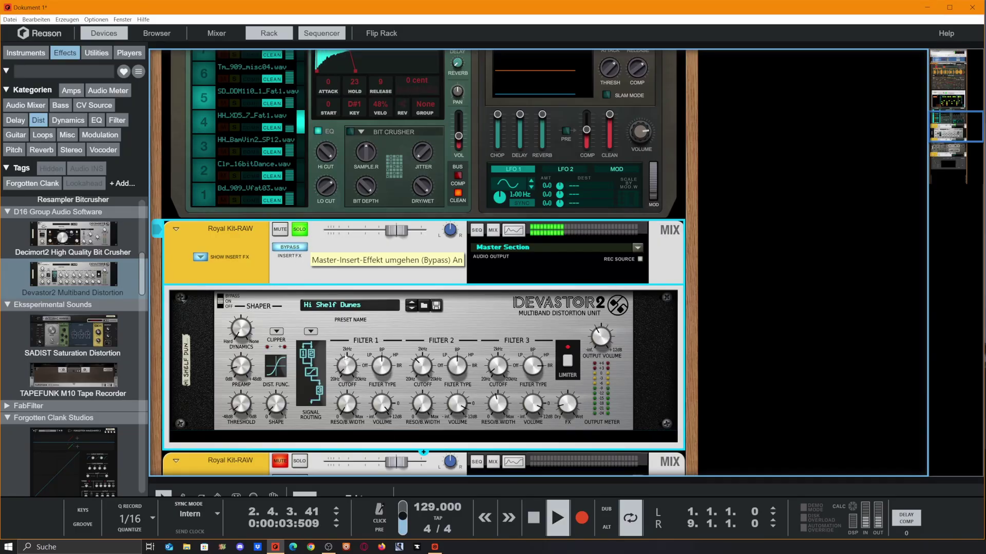
click(300, 250)
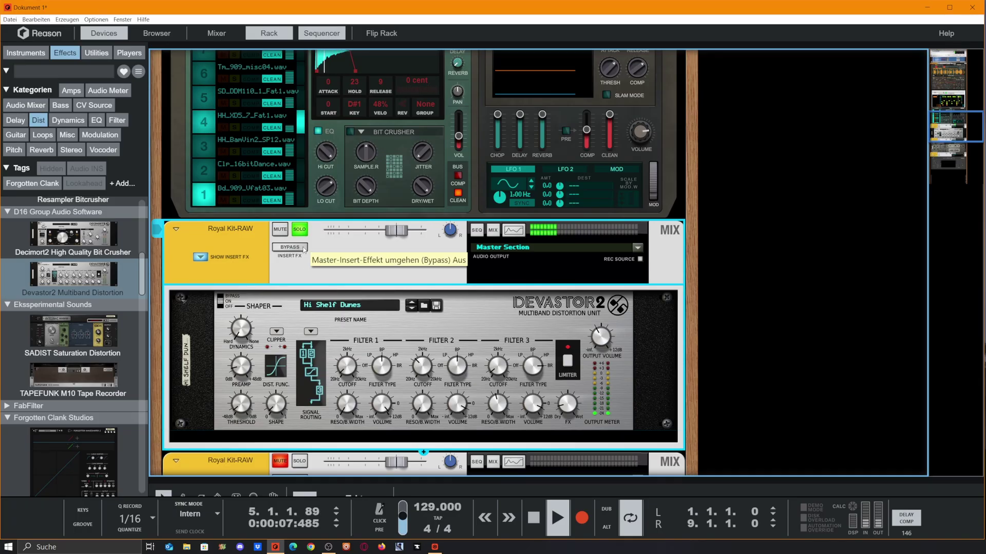
key(space)
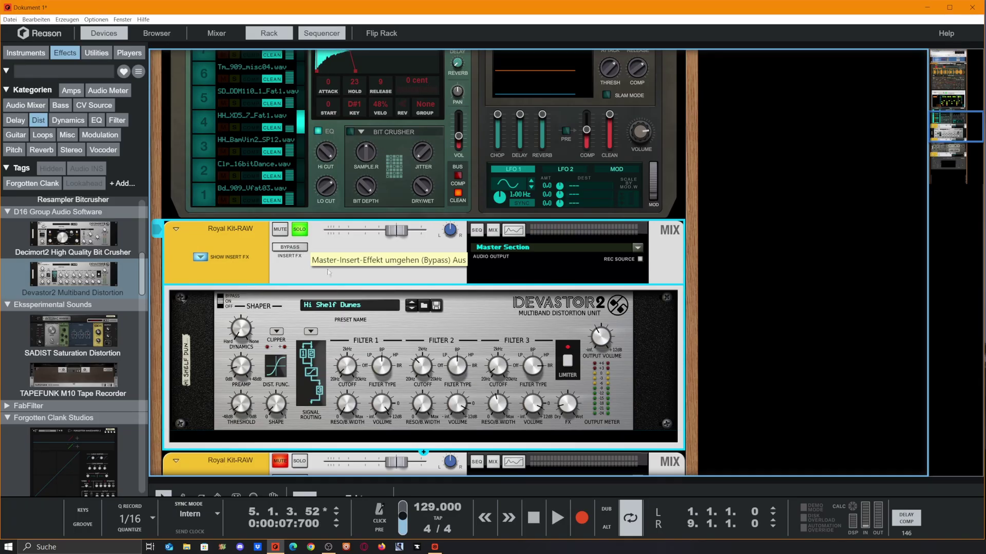
- Set the Devastor2 output volume to -4.44 dB and compare its level with the bypassed signal during playback
click(601, 342)
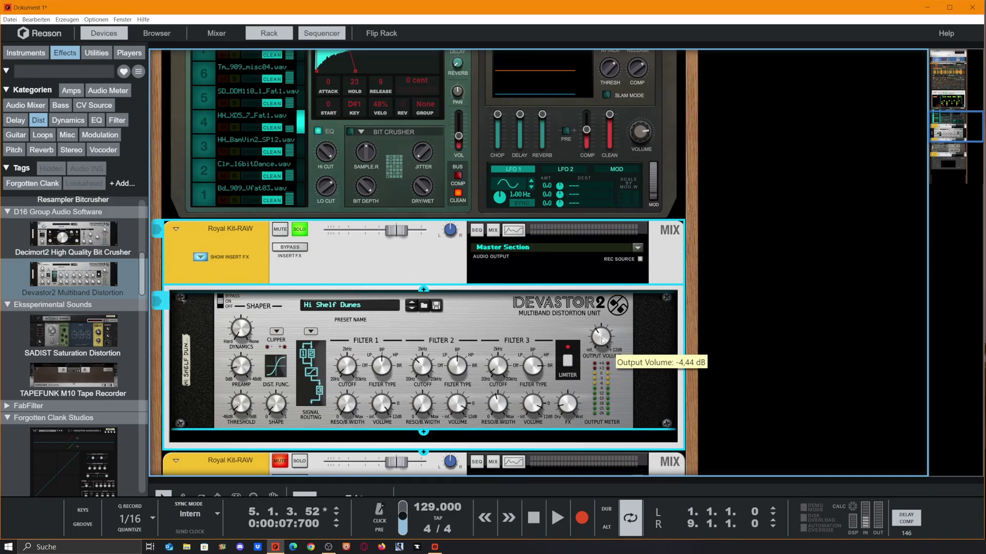
key(space)
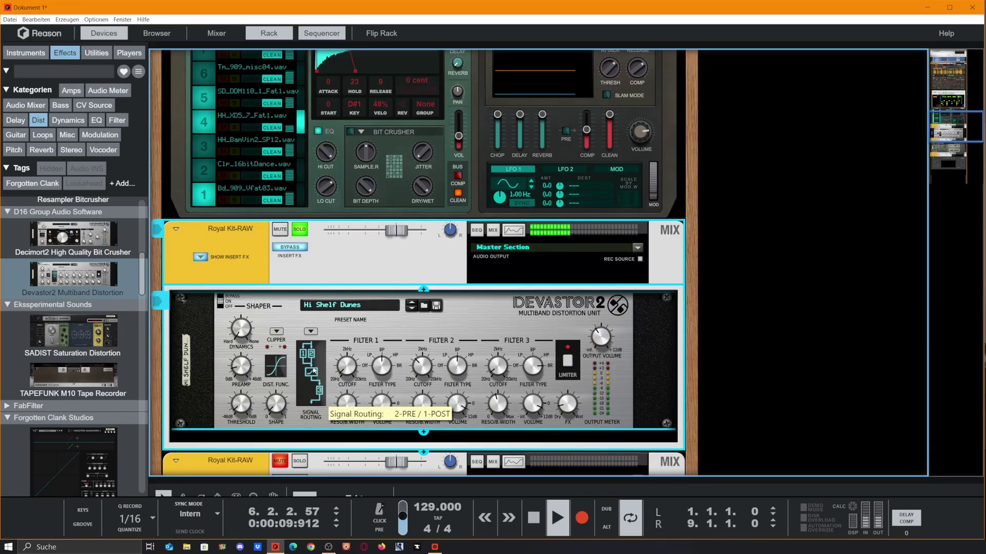
click(290, 247)
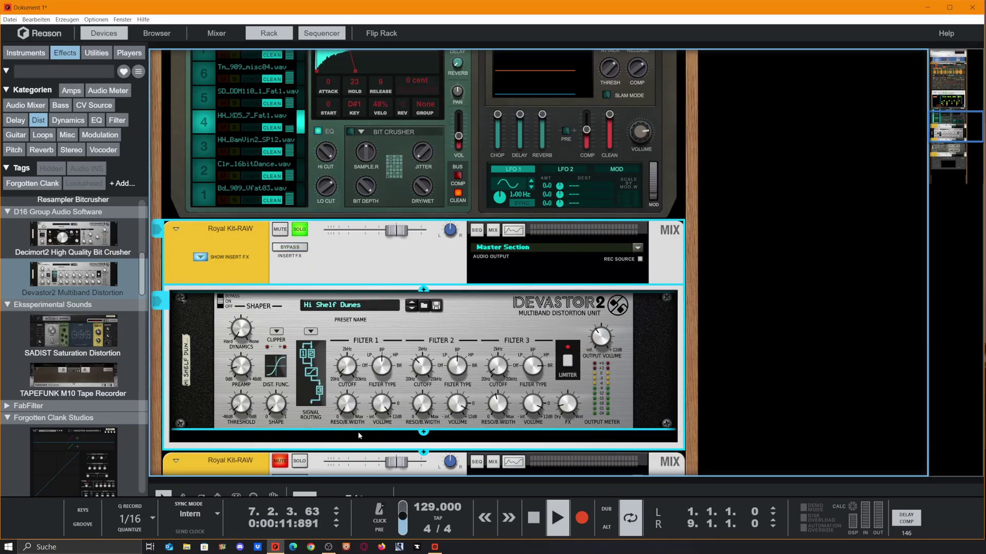
click(291, 247)
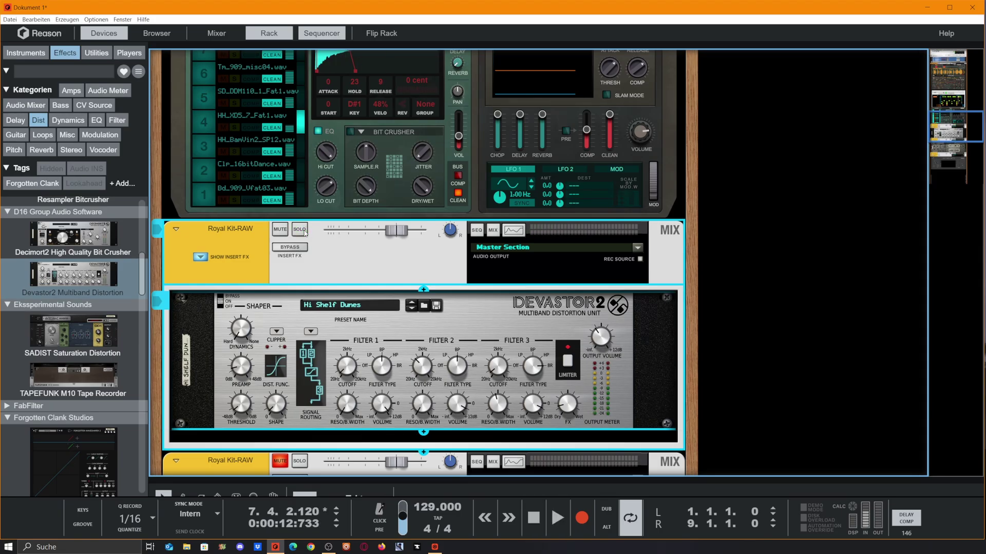
- Play the full pattern with all channels active and check their levels in the mixer
scroll(453, 335, down, 3)
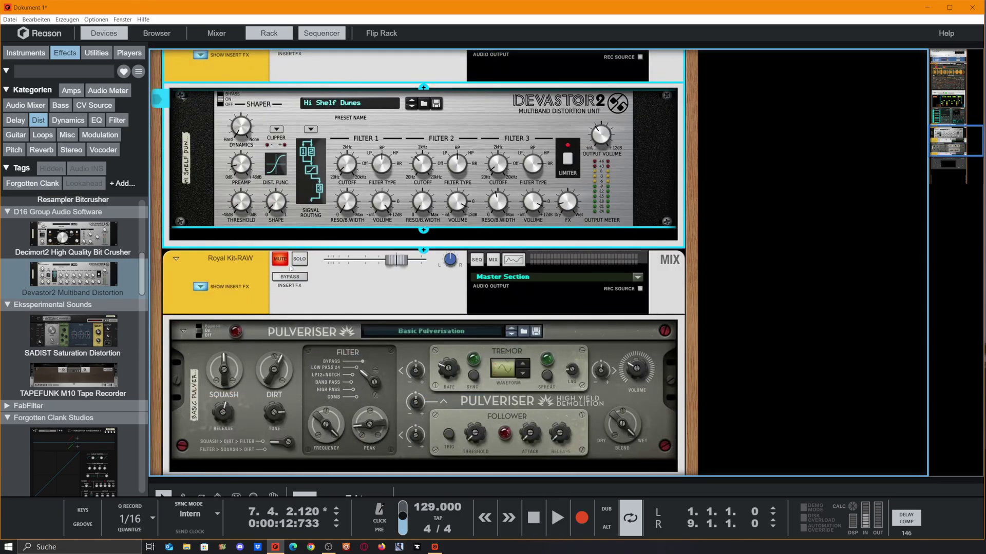
key(F7)
key(space)
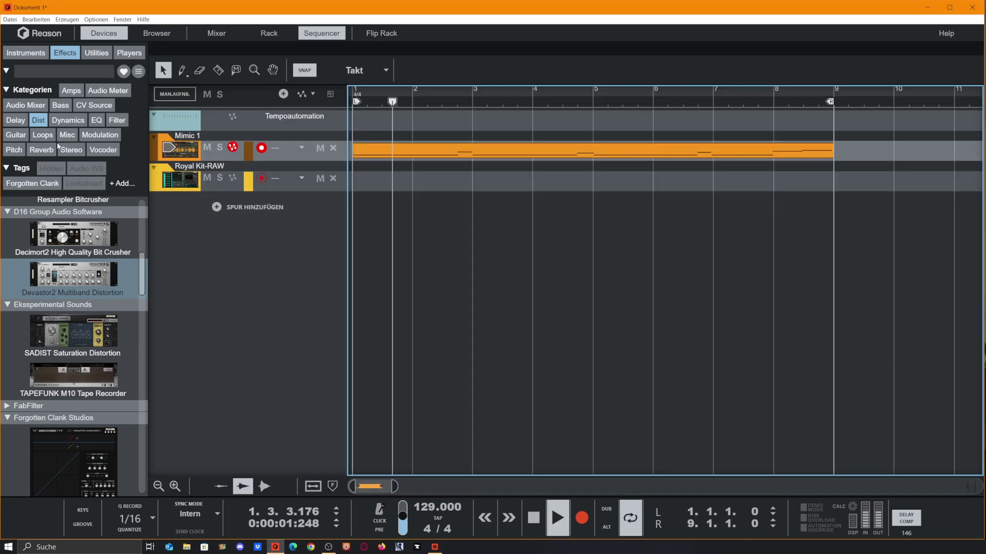
key(F5)
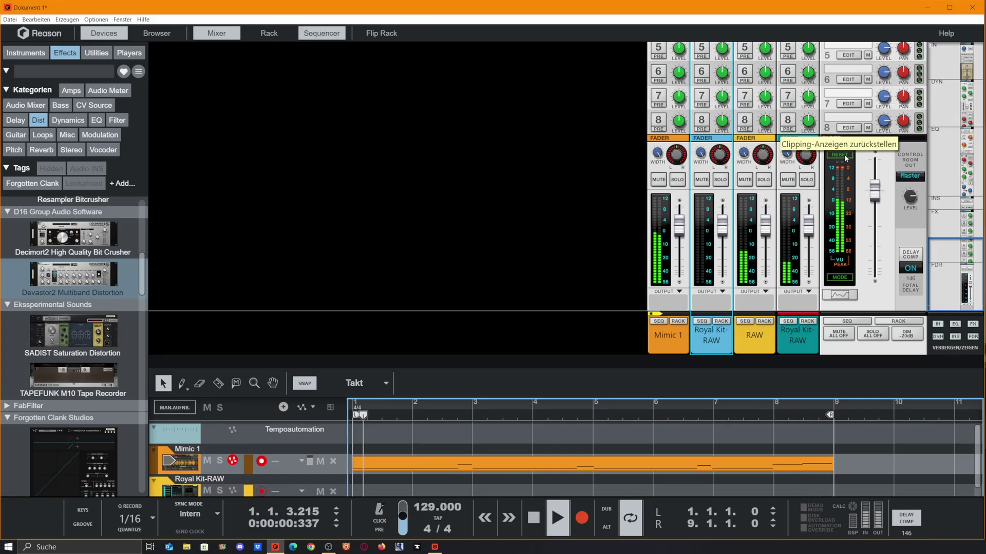
key(space)
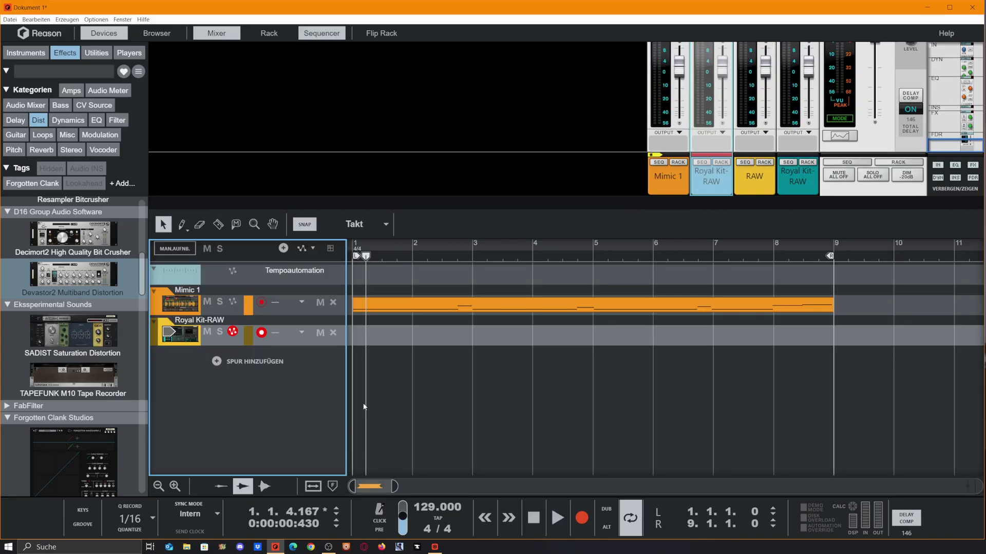
- Duplicate the Royal Kit-RAW track with its devices and rename the copy "raw"
key(ctrl+d)
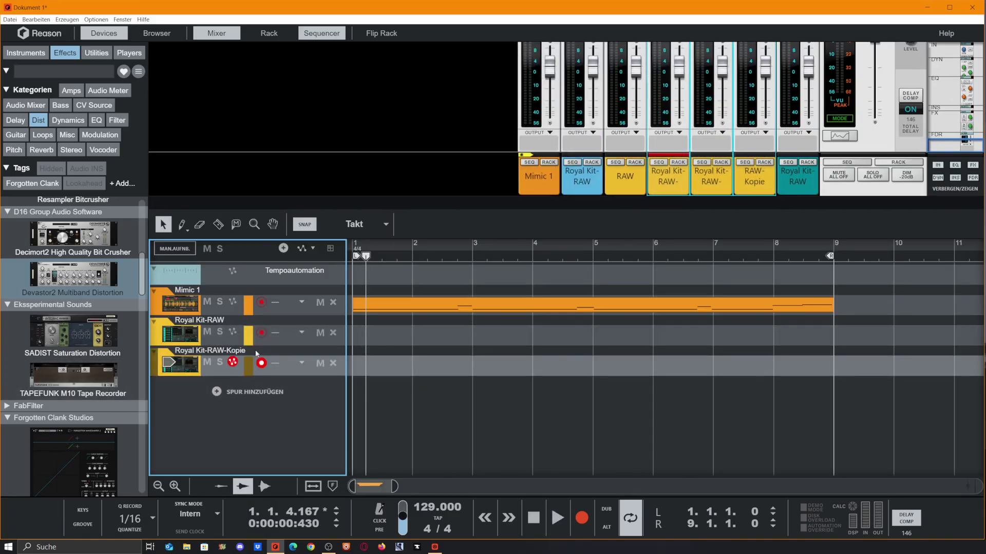
double_click(257, 353)
key(Return)
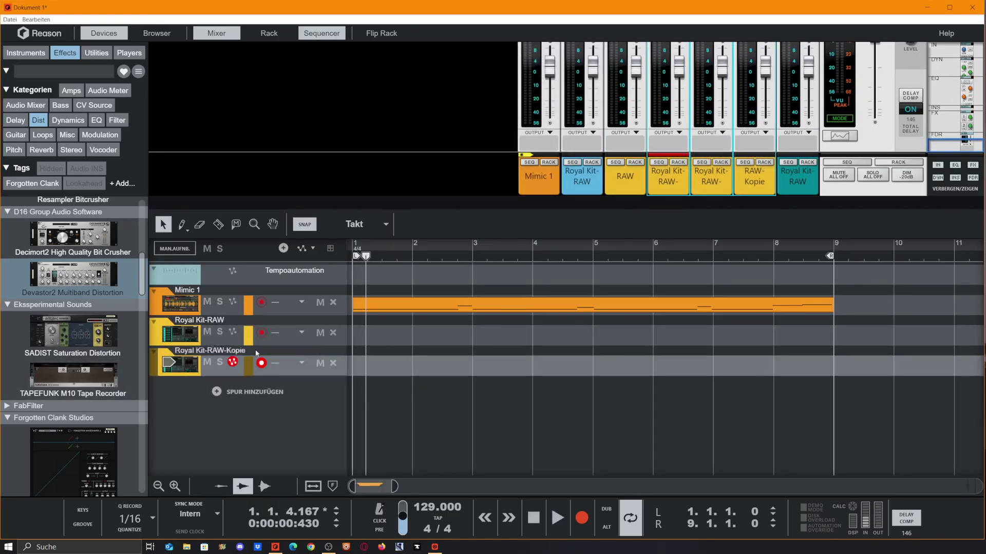
text(raw)
key(Return)
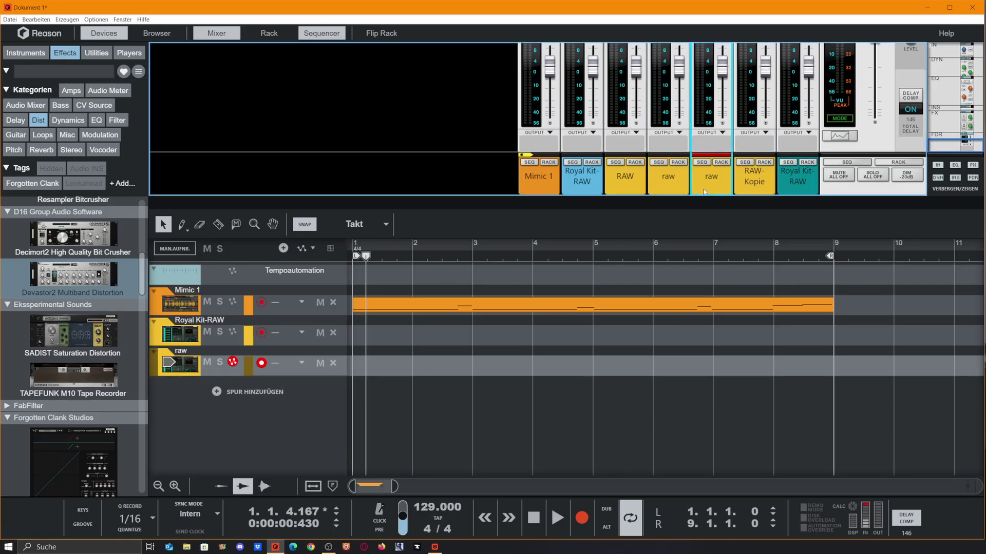
- Delete the duplicated mix channels with their insert effects from the copied drum machine
click(720, 162)
scroll(301, 307, down, 4)
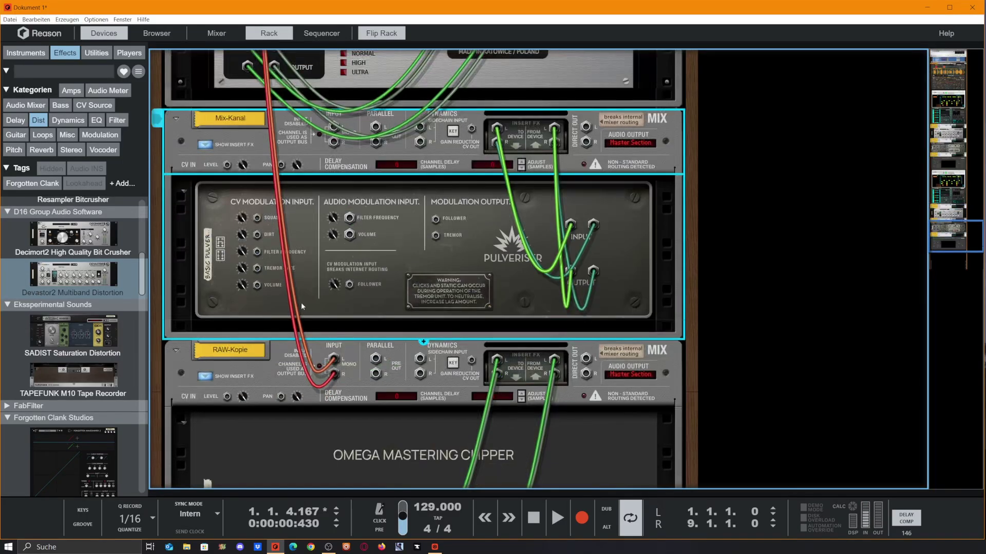
drag(333, 361, 364, 334)
scroll(365, 334, down, 6)
scroll(360, 328, up, 7)
scroll(349, 338, down, 2)
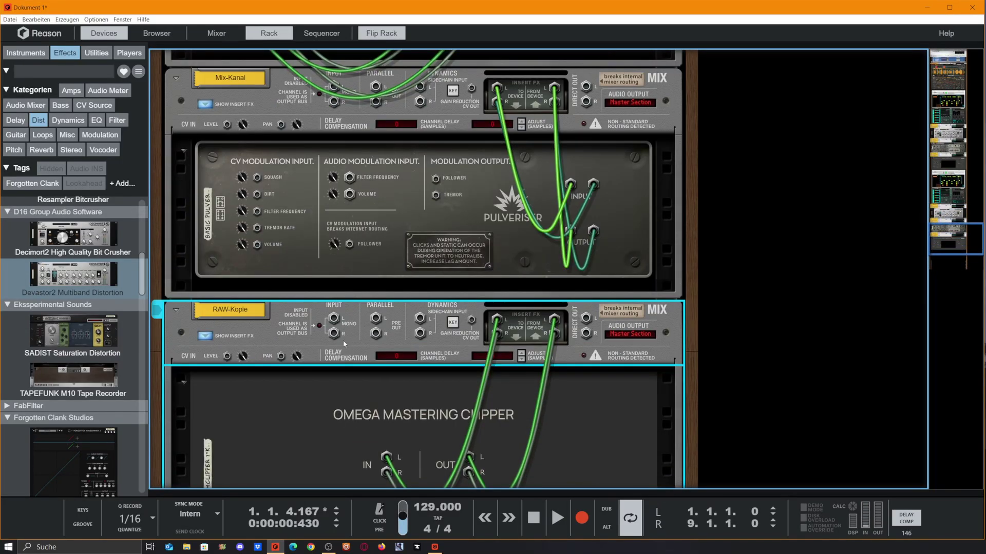
key(Delete)
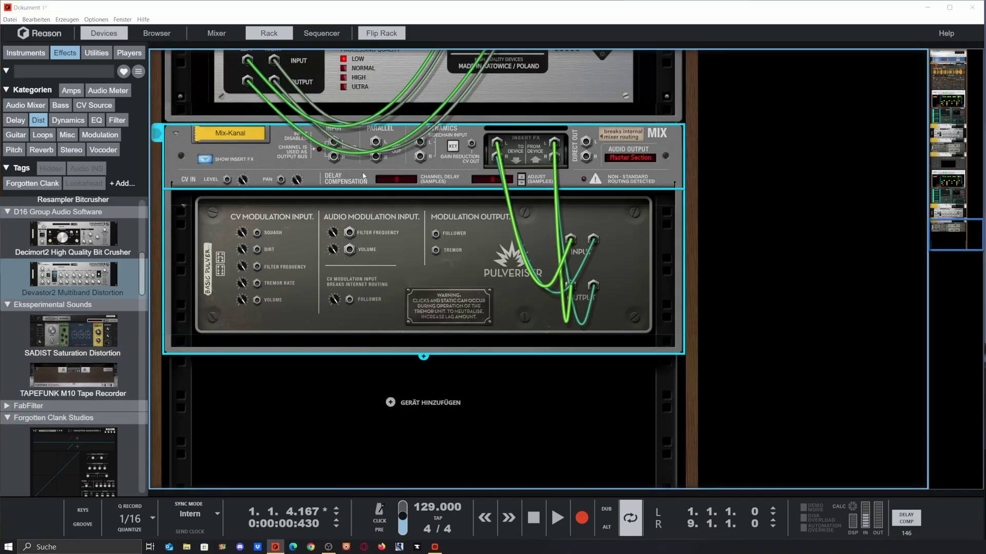
key(Delete)
key(Delete)
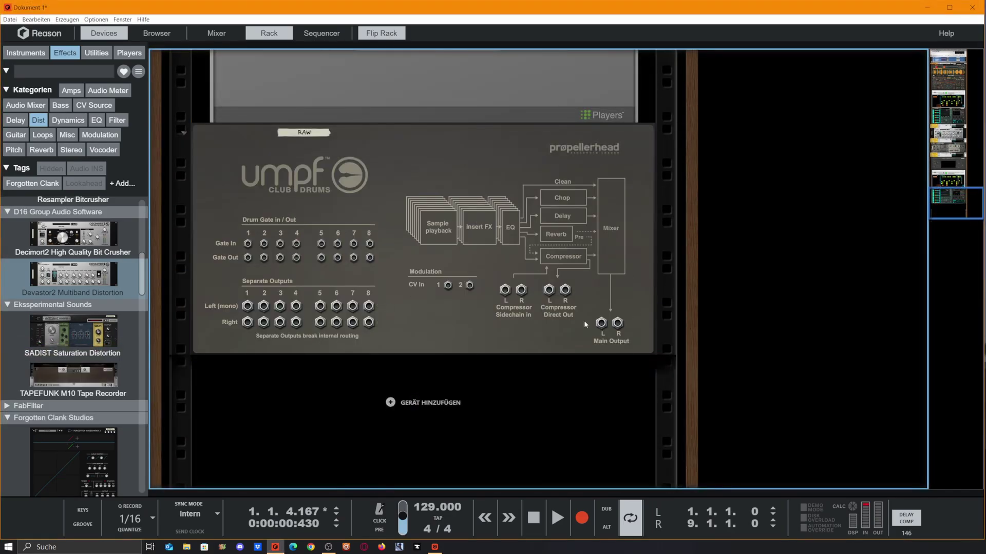
- Route the copied Umpf's main output to a new mix channel and show it in the mixer
right_click(601, 322)
click(641, 331)
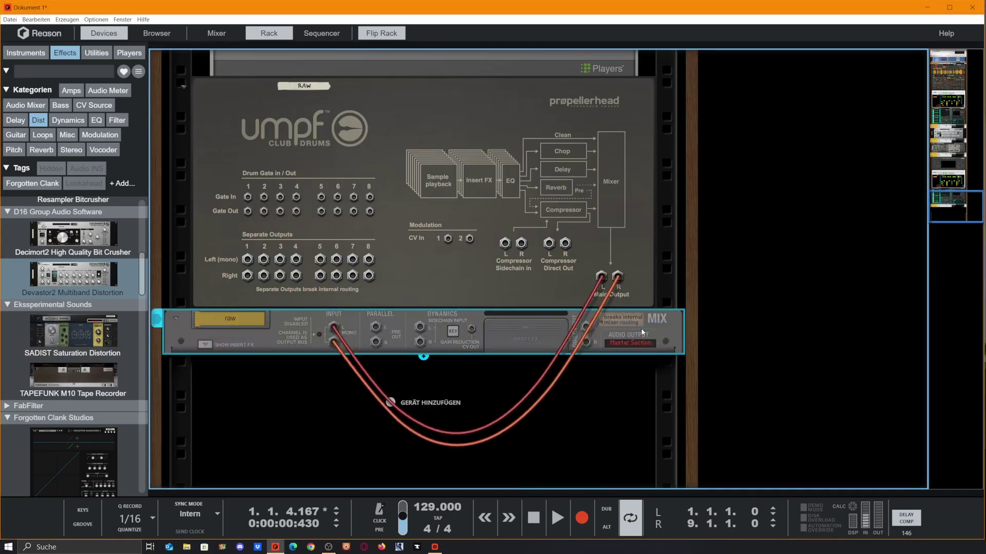
scroll(476, 268, up, 3)
key(Tab)
key(F5)
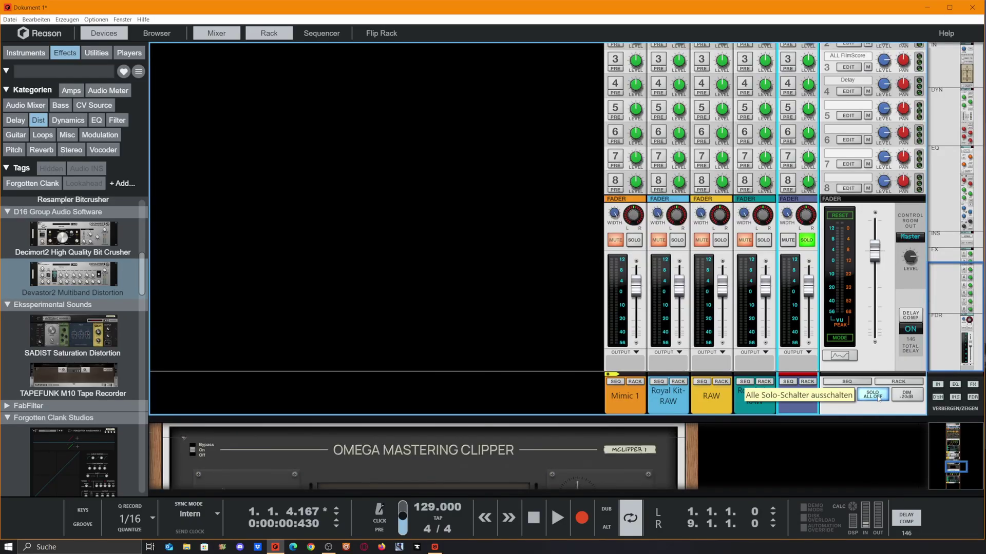
- Compare the unprocessed raw channel with the processed drum channels during playback by switching their solo and mute states
key(space)
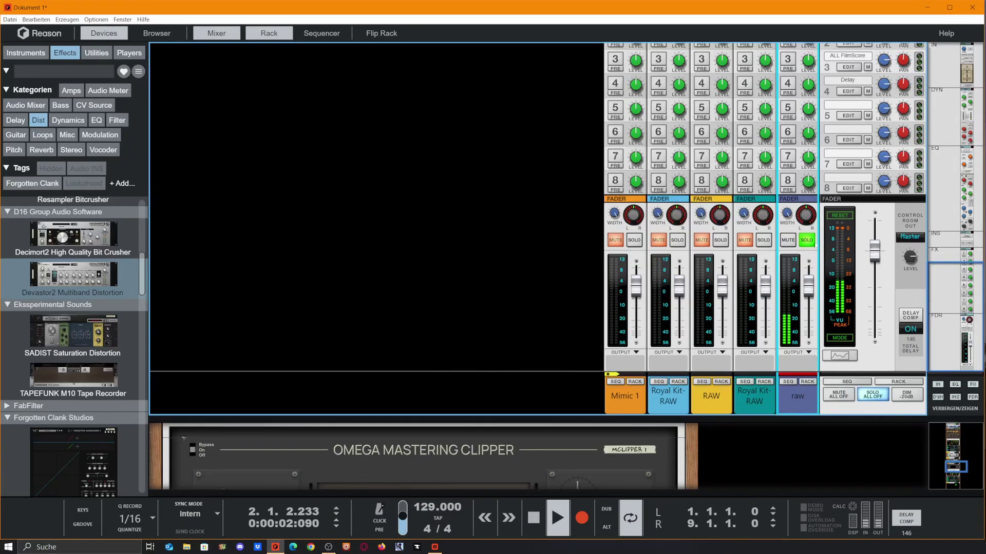
click(615, 240)
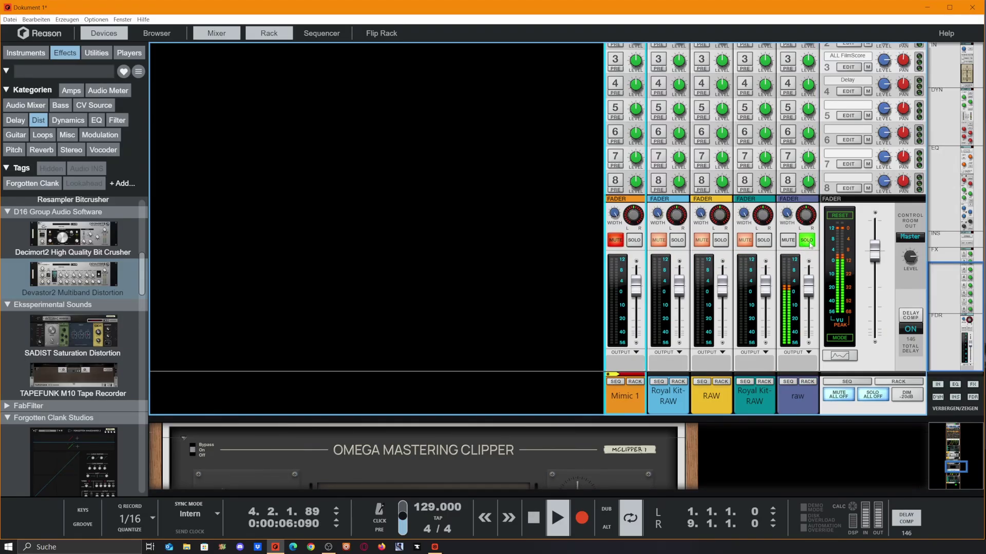
click(788, 240)
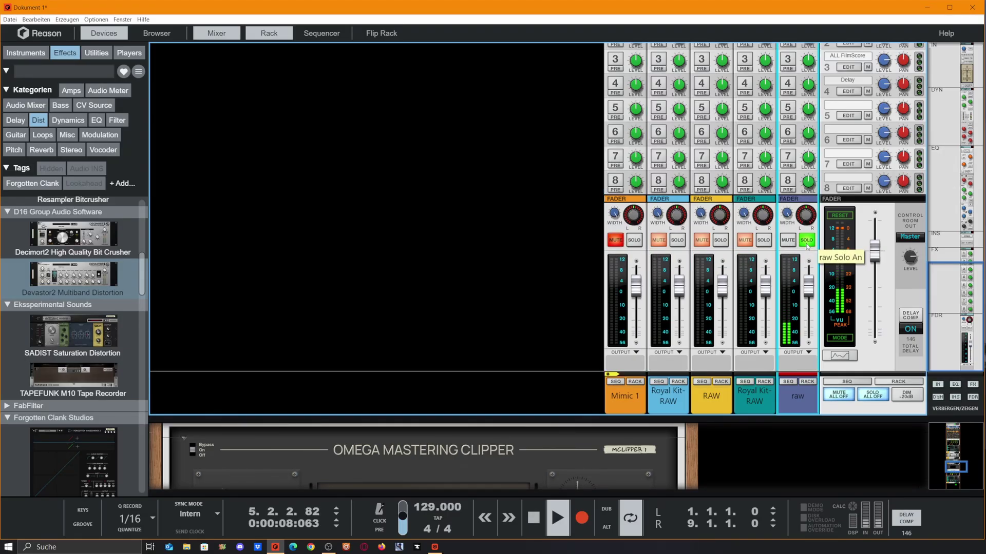
click(806, 239)
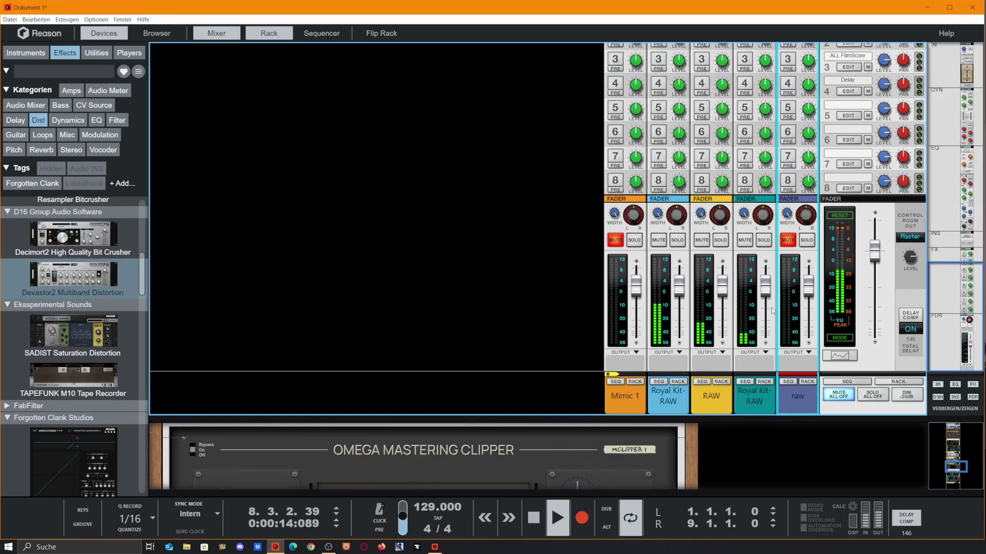
click(807, 239)
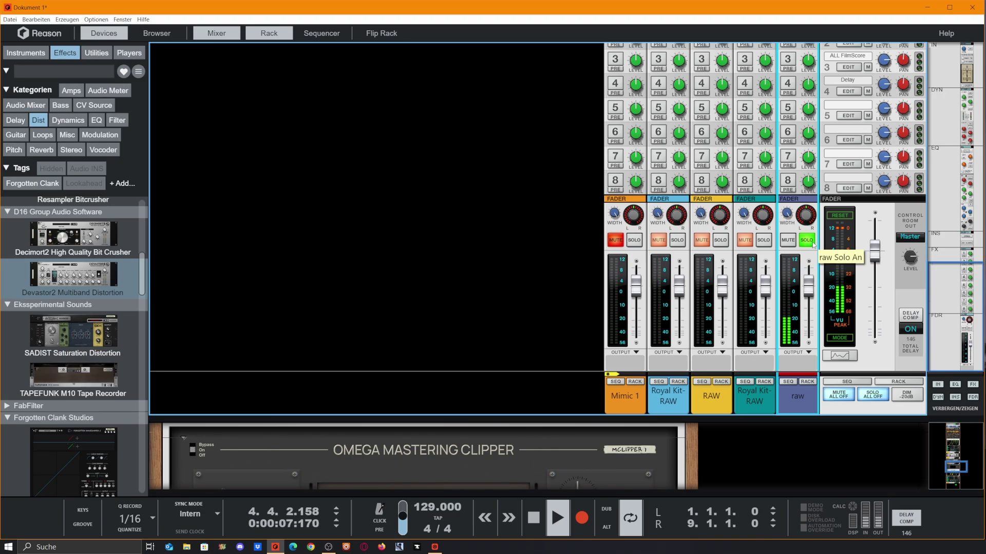
key(space)
click(807, 239)
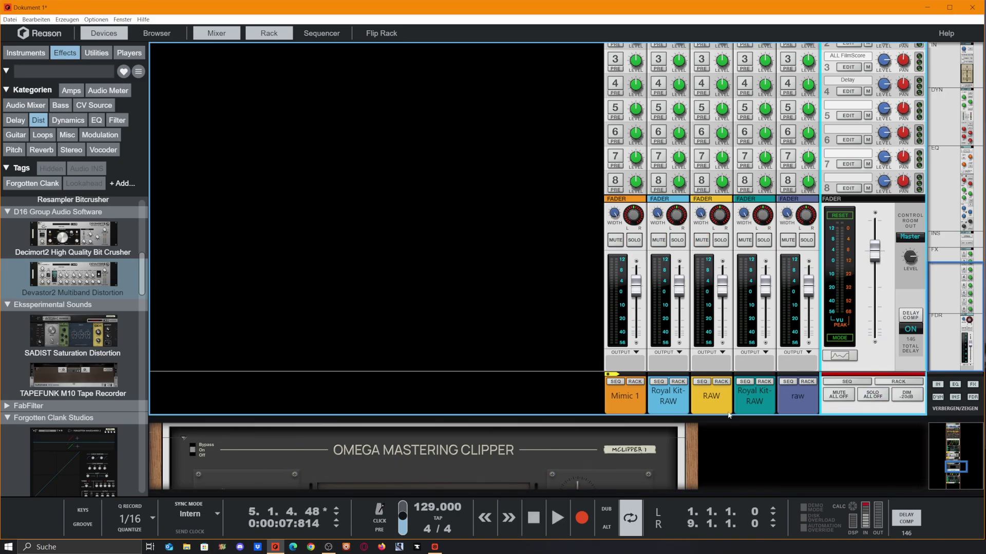
- Enlarge the rack area and review the Pulveriser, Omega Mastering Clipper and Devastor2 inserts on the drum channels
drag(524, 419, 550, 70)
scroll(504, 436, down, 1)
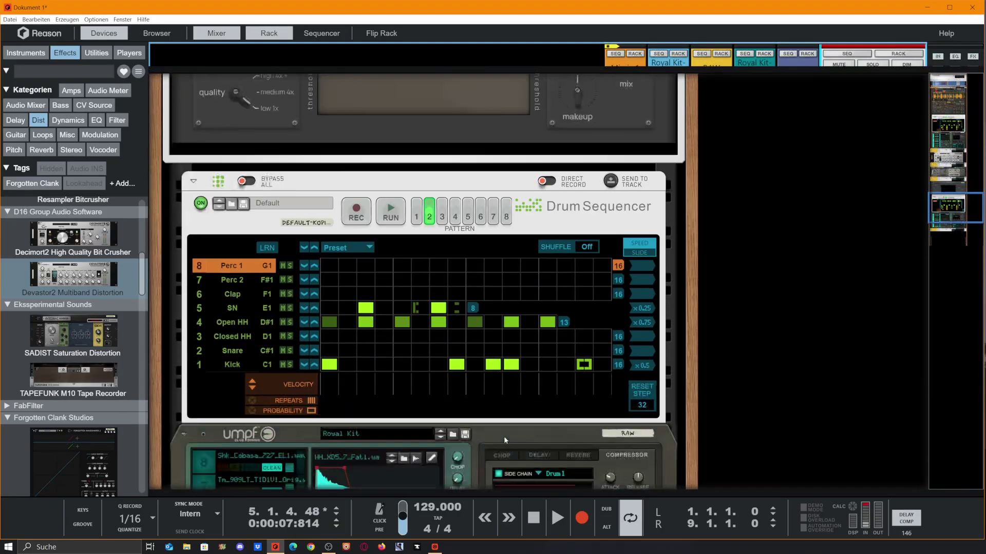
scroll(499, 375, up, 2)
scroll(495, 310, up, 2)
scroll(503, 325, down, 4)
scroll(503, 325, up, 7)
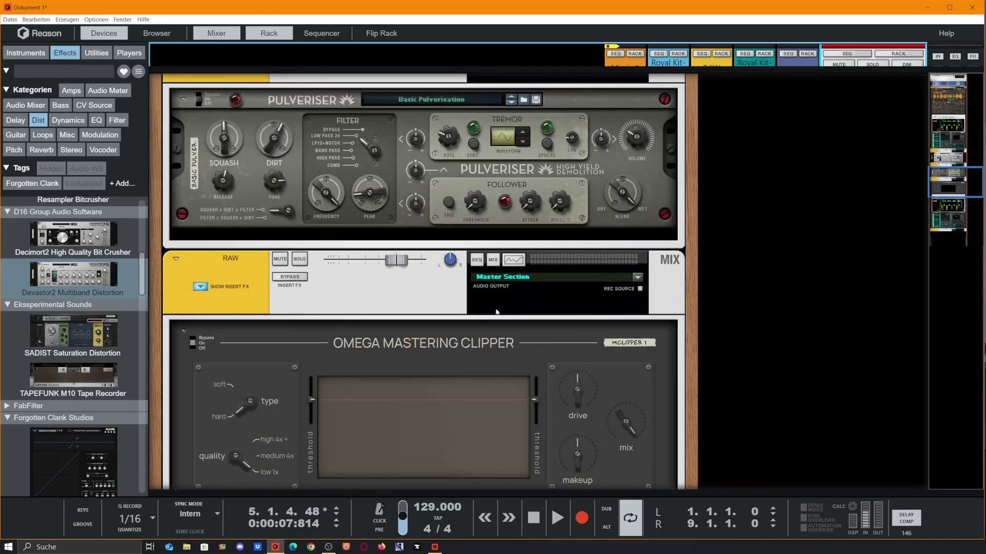
scroll(514, 294, up, 5)
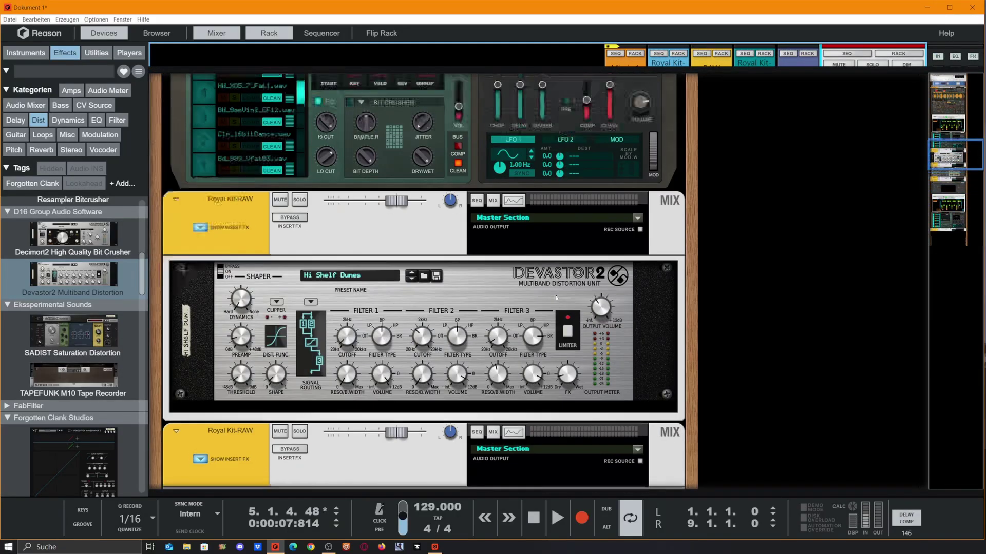
scroll(565, 313, down, 4)
scroll(583, 326, down, 5)
- Remove the Dist category filter and browse the full effects list to Pulveriser Demolition and the devices after it
click(38, 120)
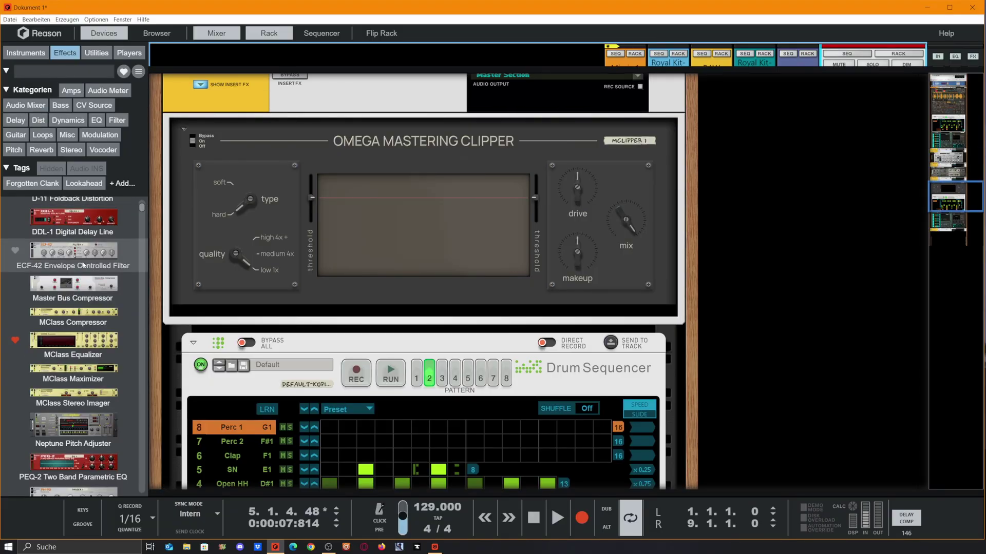
scroll(51, 297, down, 1)
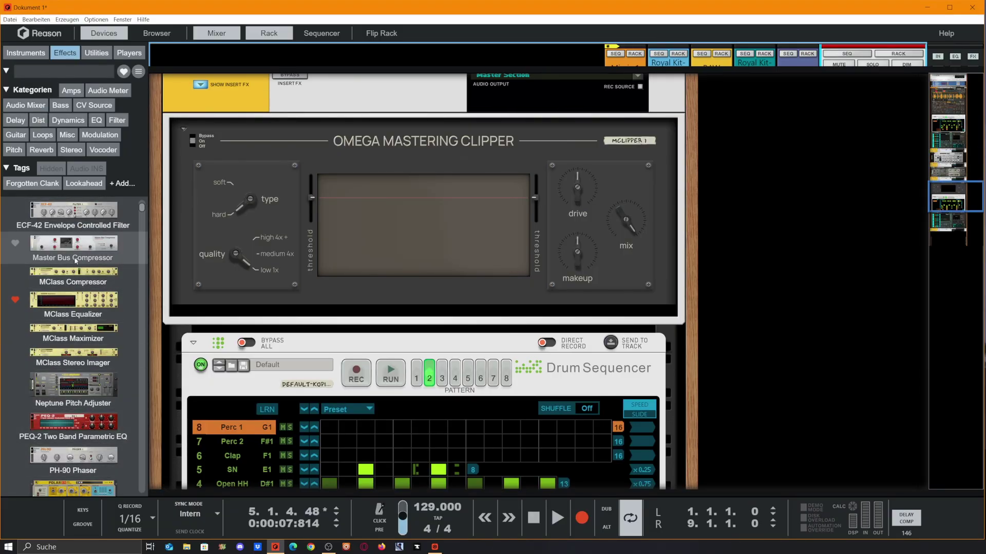
scroll(82, 334, down, 5)
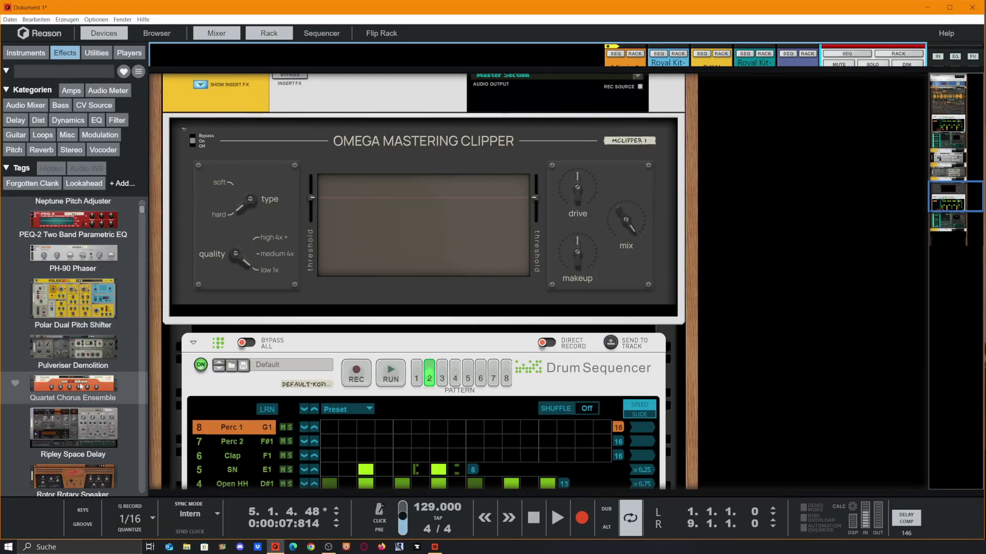
scroll(58, 359, down, 2)
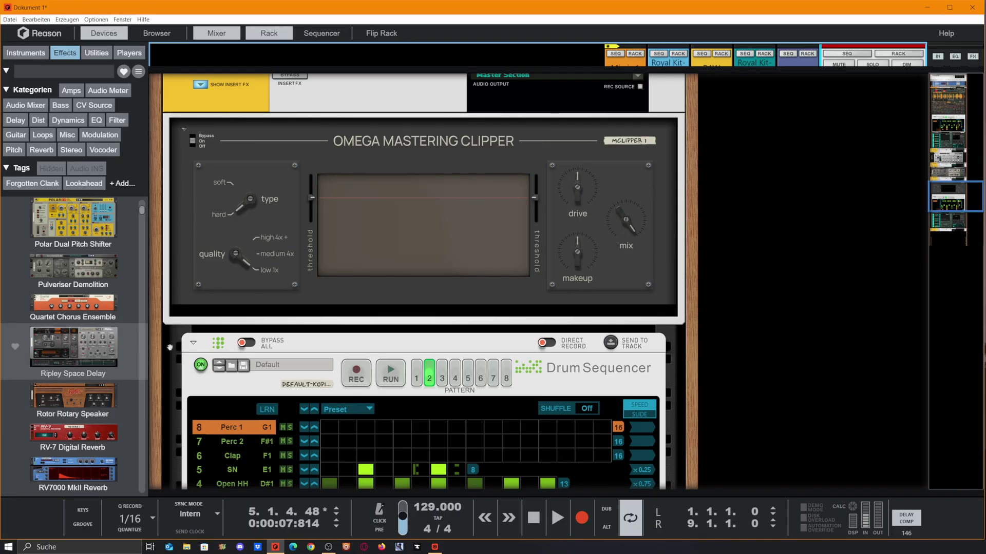
- Try to add a Pulveriser Demolition below the raw mix channel
scroll(498, 347, down, 5)
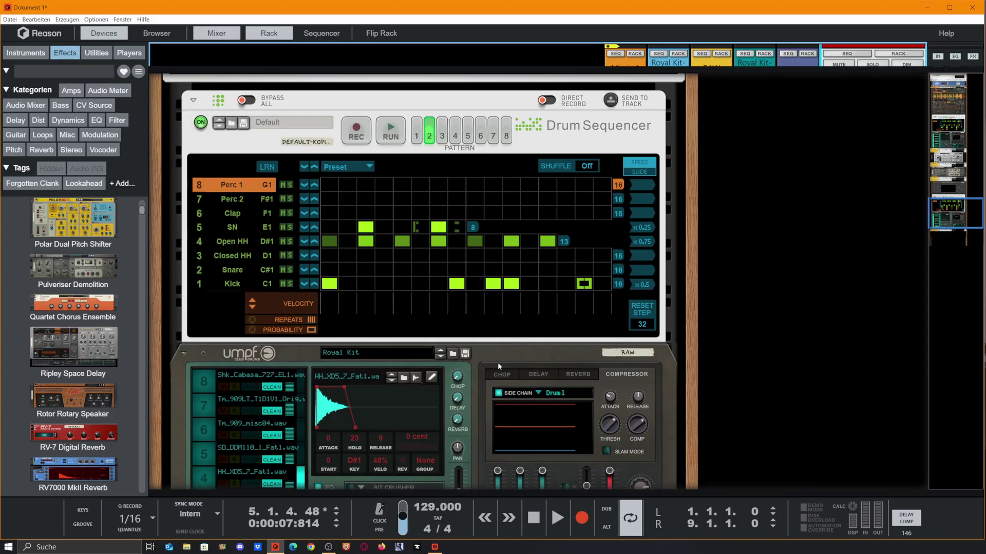
scroll(497, 363, down, 5)
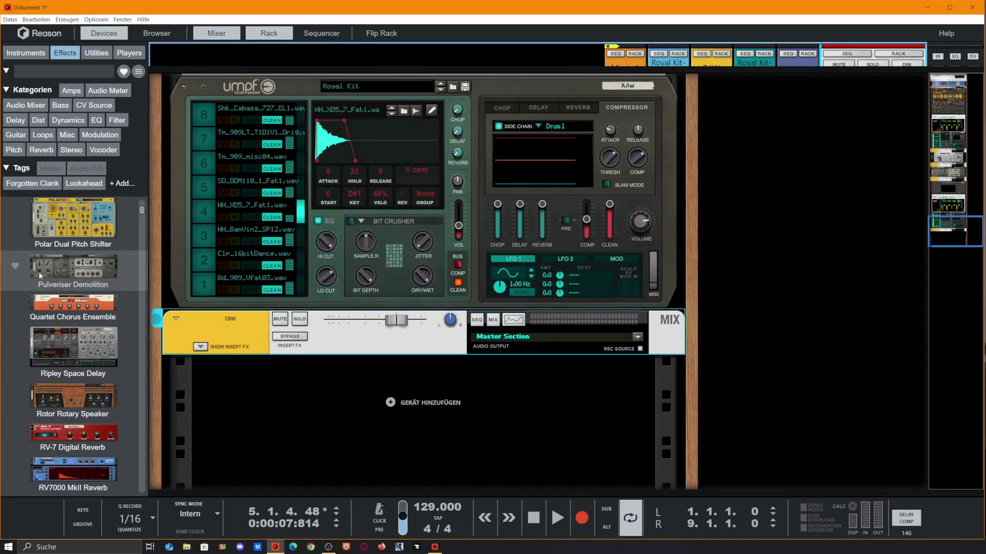
drag(39, 272, 296, 408)
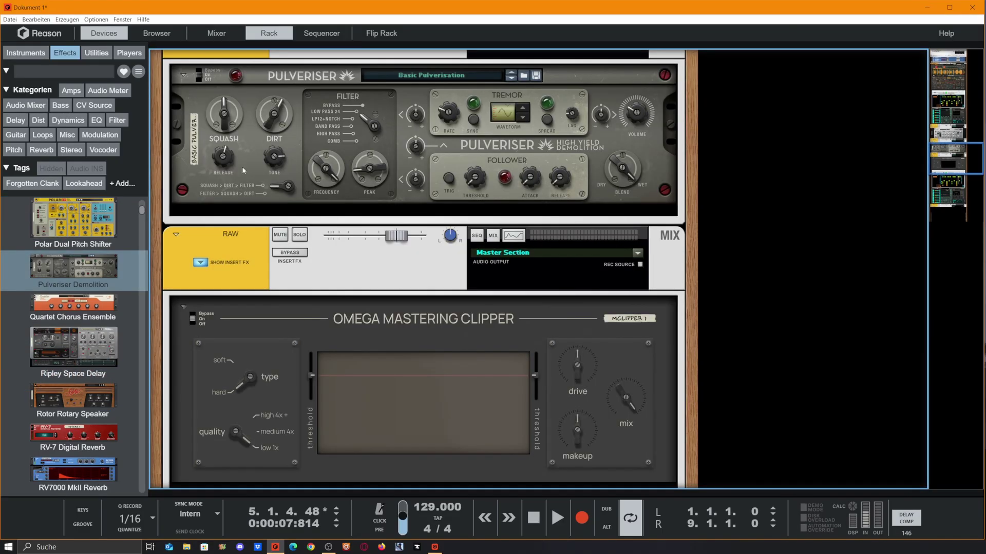
key(ctrl+z)
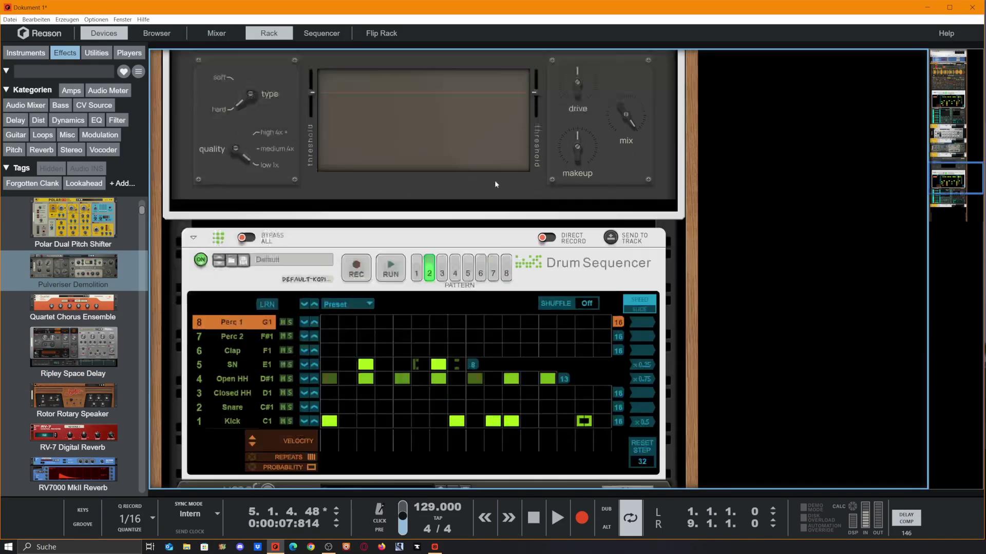
scroll(330, 357, up, 10)
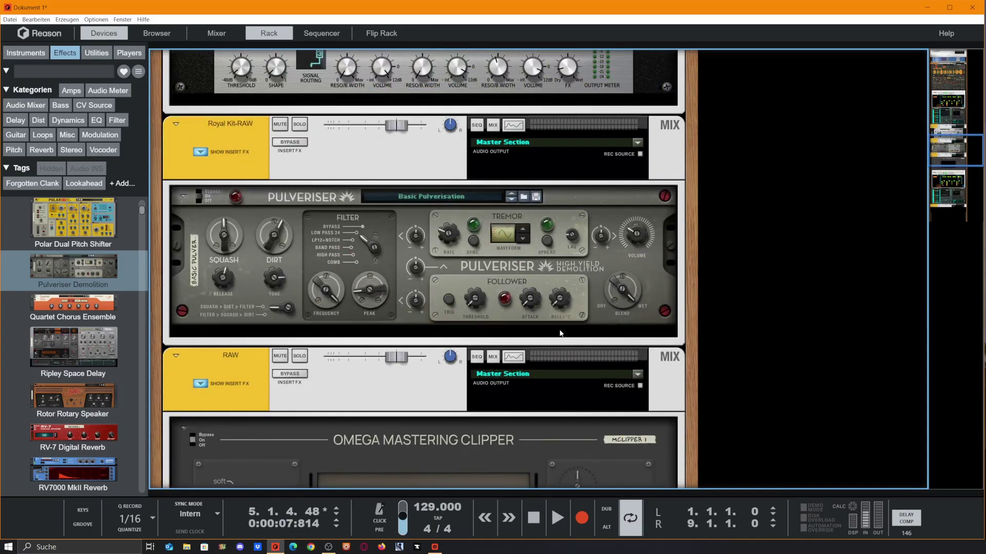
scroll(560, 333, up, 5)
scroll(500, 218, up, 5)
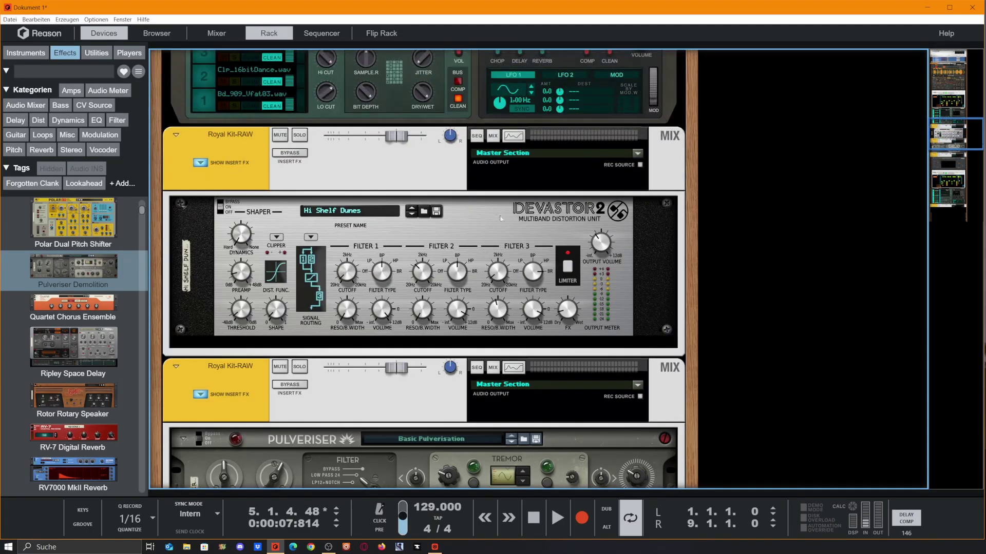